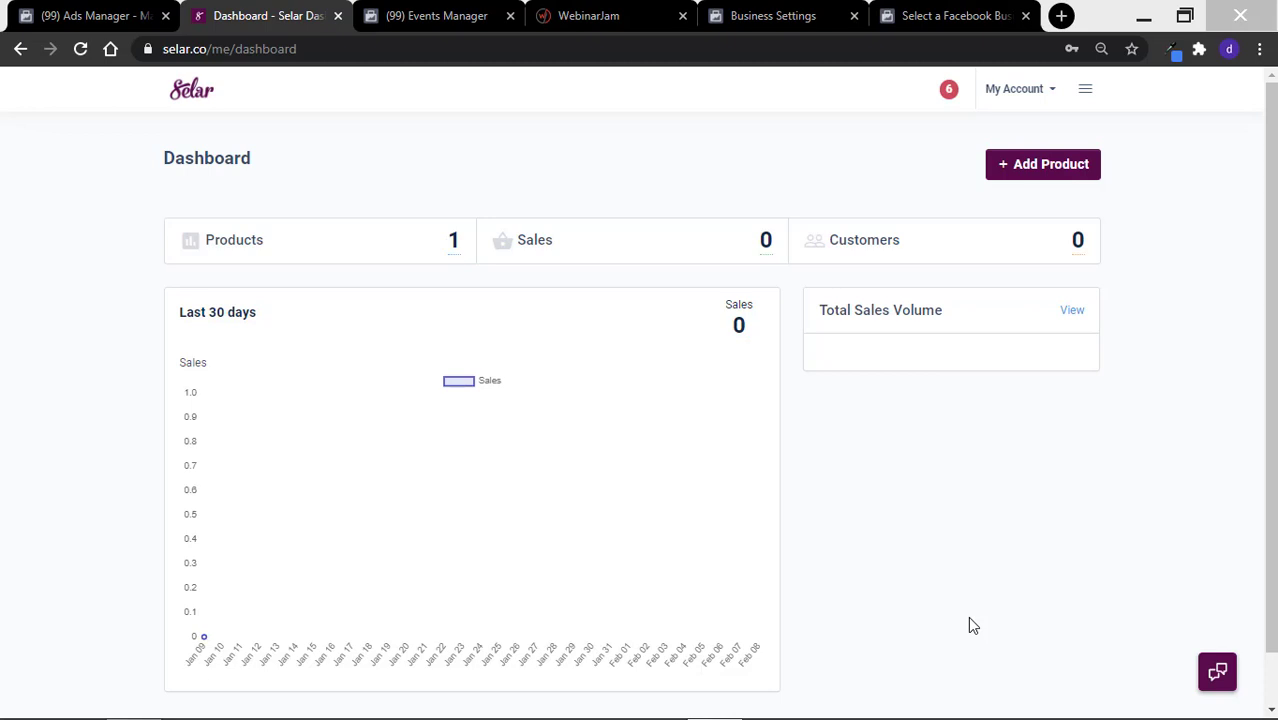
# - Switch to the 'Select a Facebook Business' browser tab with Ctrl+6
pyautogui.hotkey('ctrl', '6')
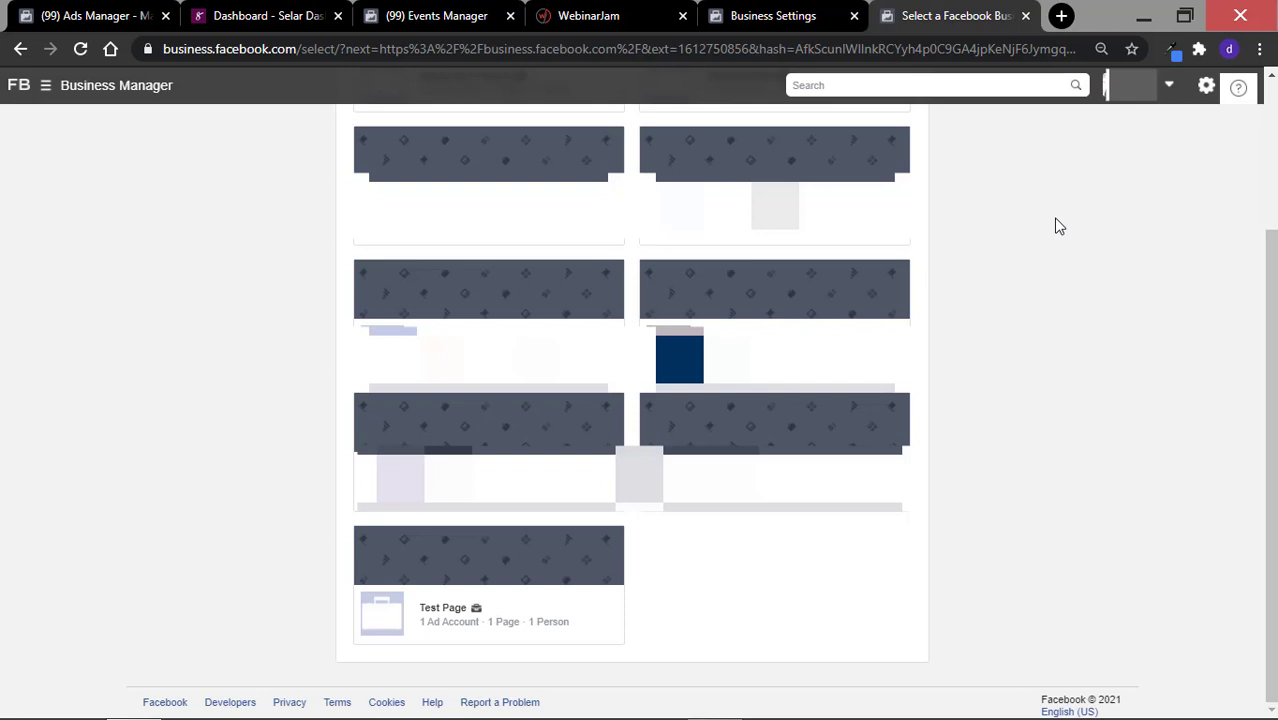
# - Select the Test Page business and open Events Manager from All Tools
pyautogui.click(1170, 86)
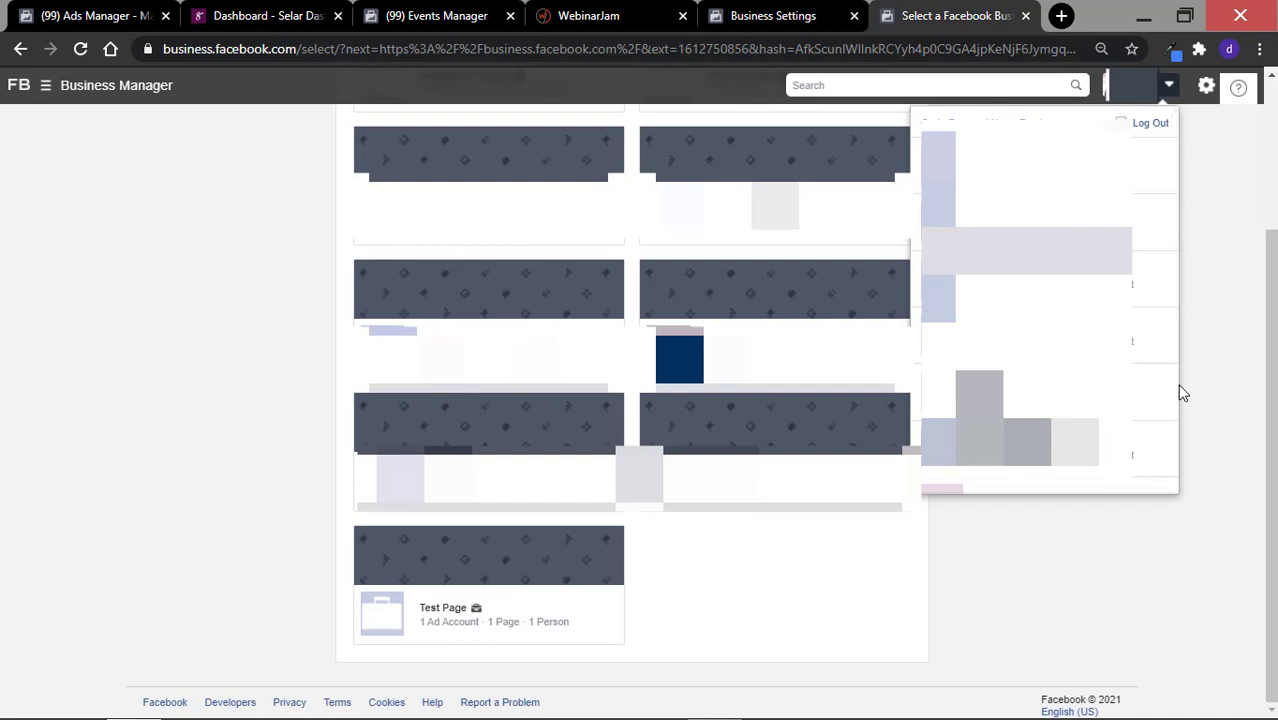
pyautogui.scroll(-5, 1173, 399)
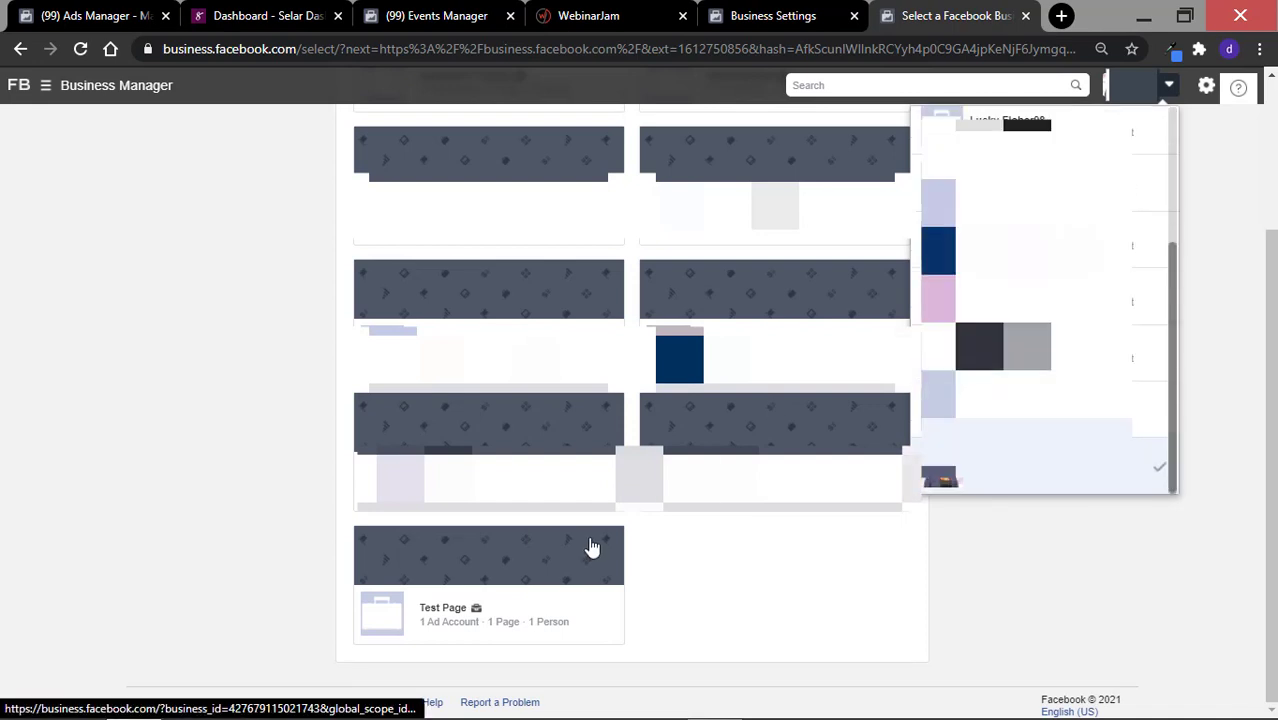
pyautogui.click(558, 593)
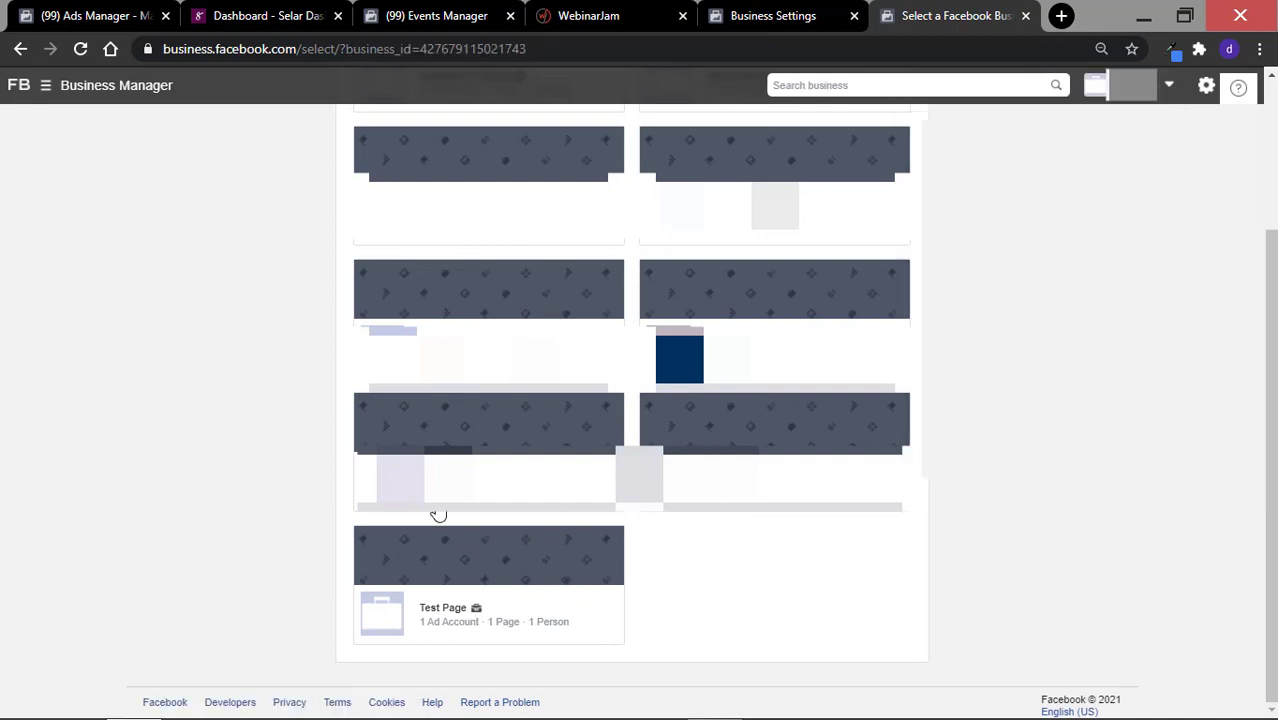
pyautogui.click(452, 590)
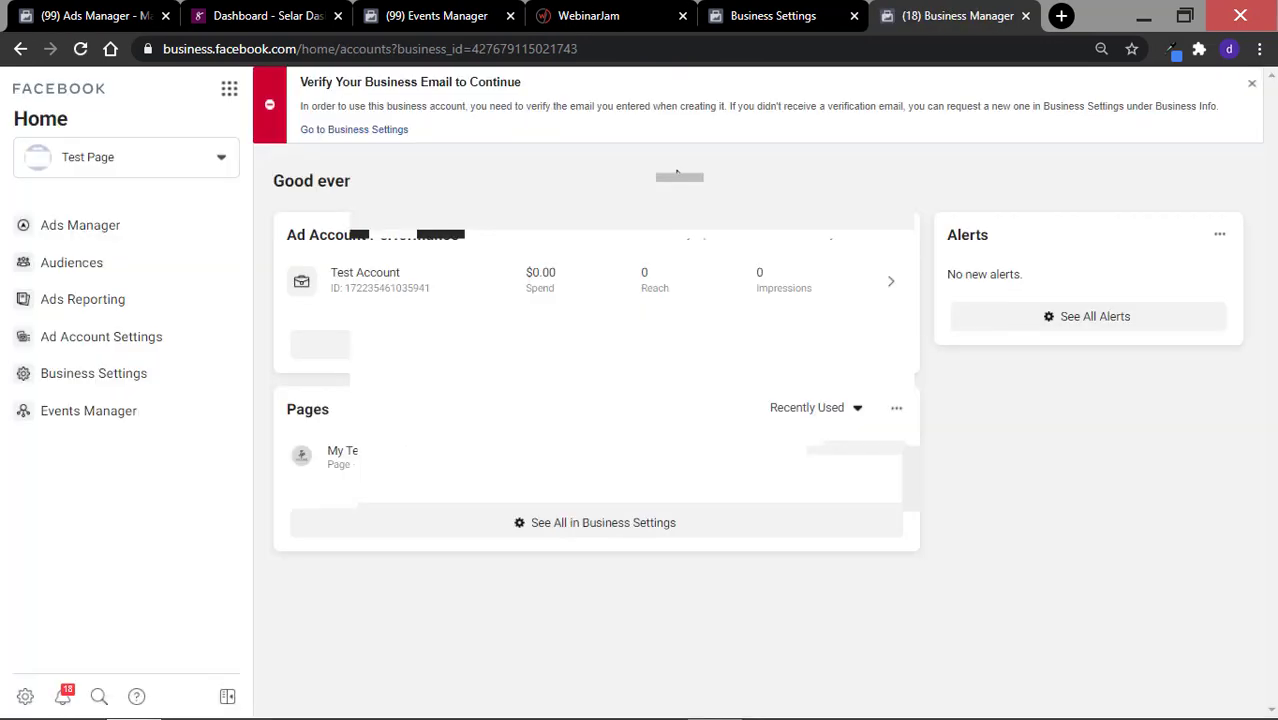
pyautogui.click(229, 89)
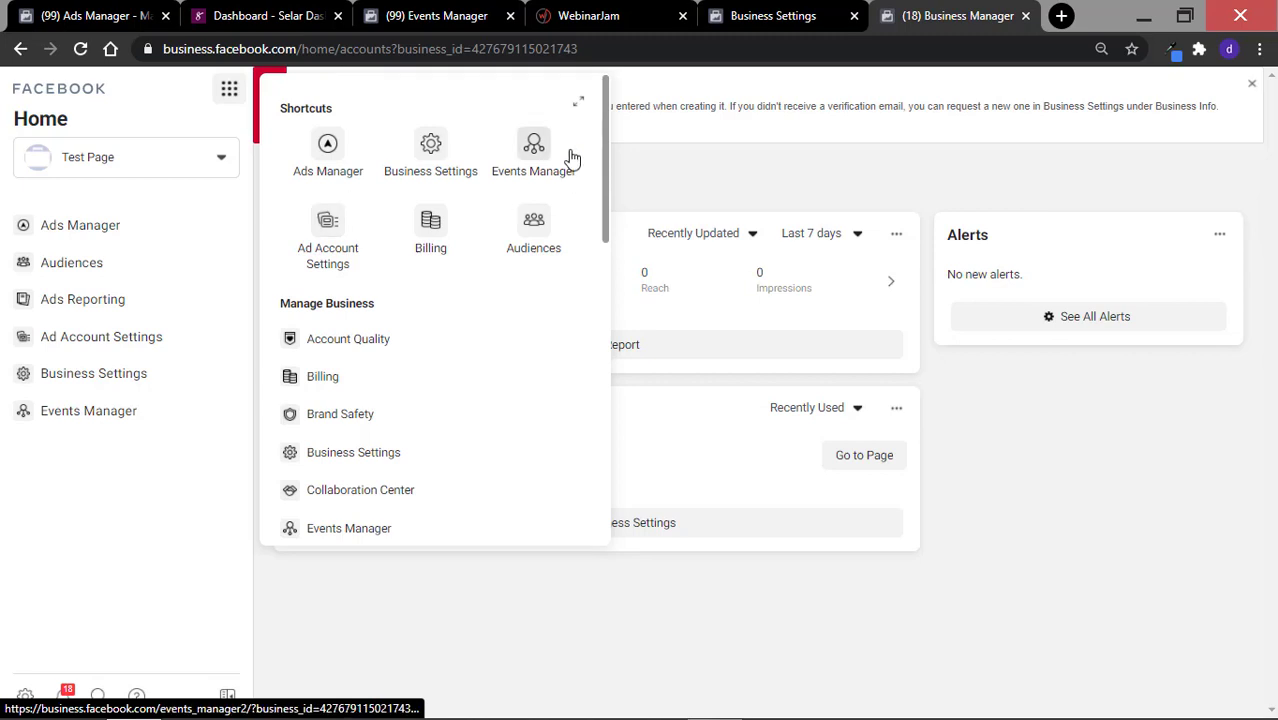
pyautogui.click(579, 104)
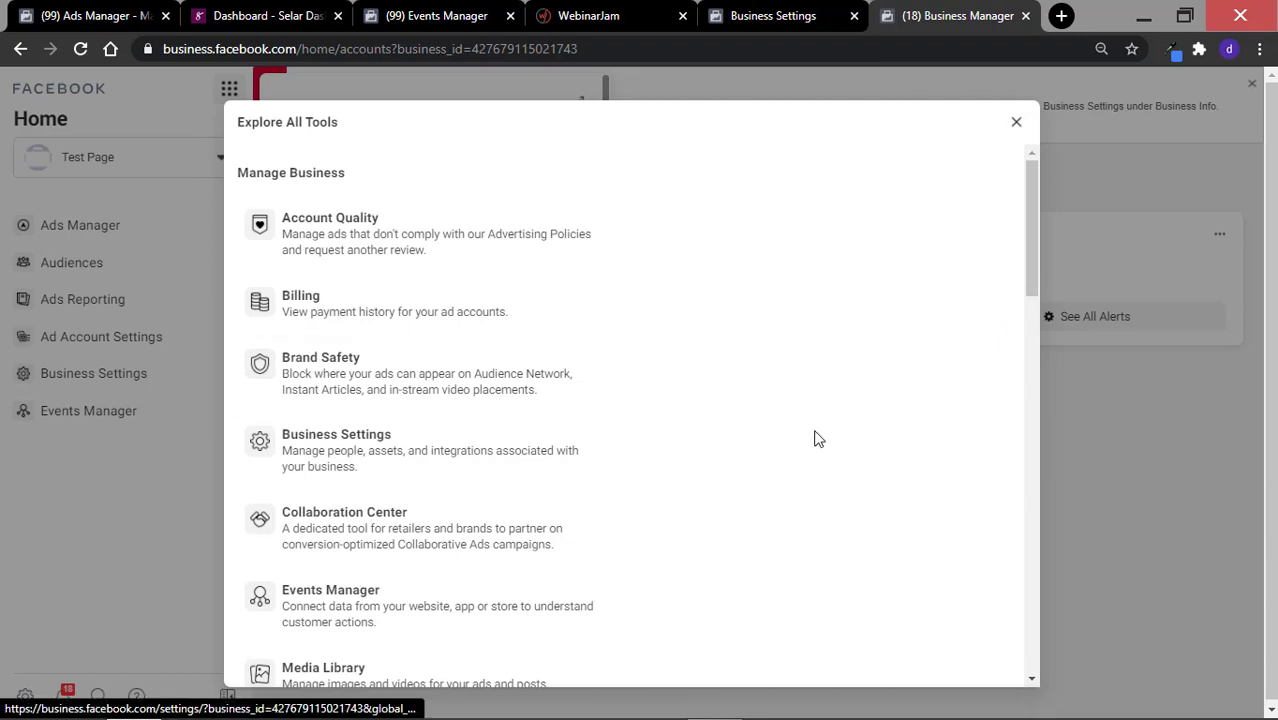
pyautogui.click(337, 610)
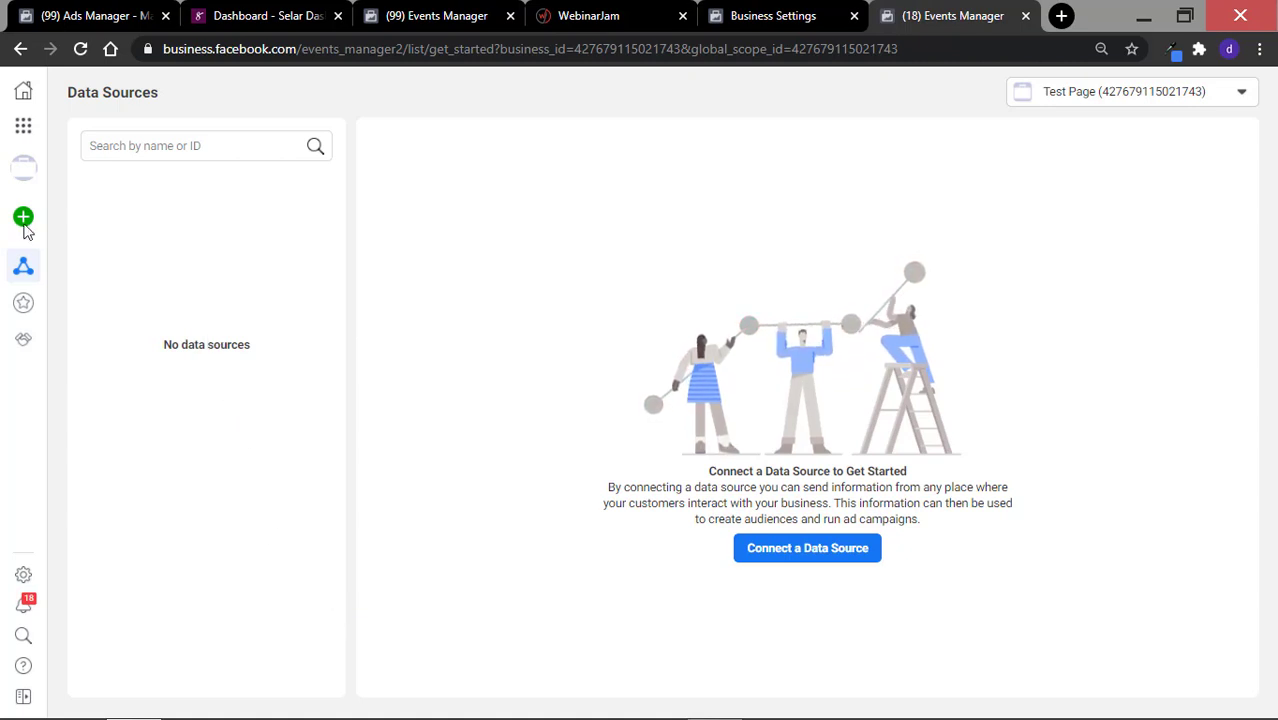
# - Start connecting a new Web data source using Facebook Pixel
pyautogui.moveTo(27, 220)
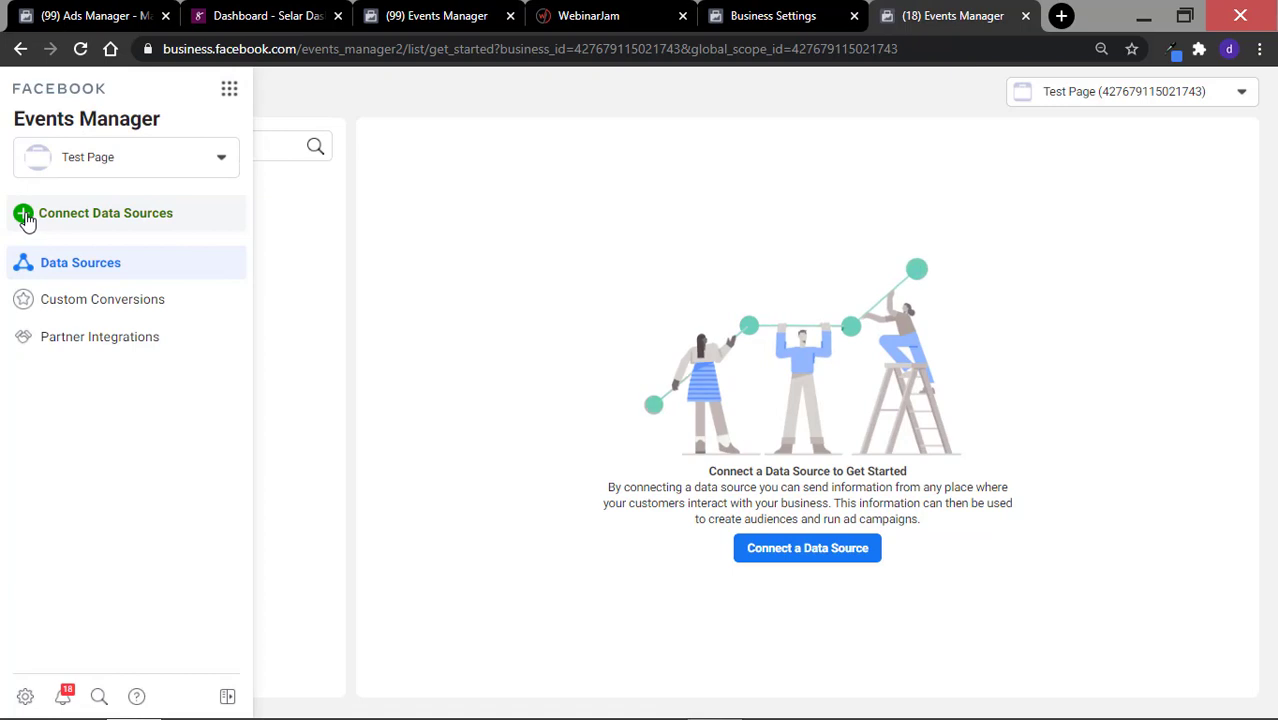
pyautogui.click(117, 222)
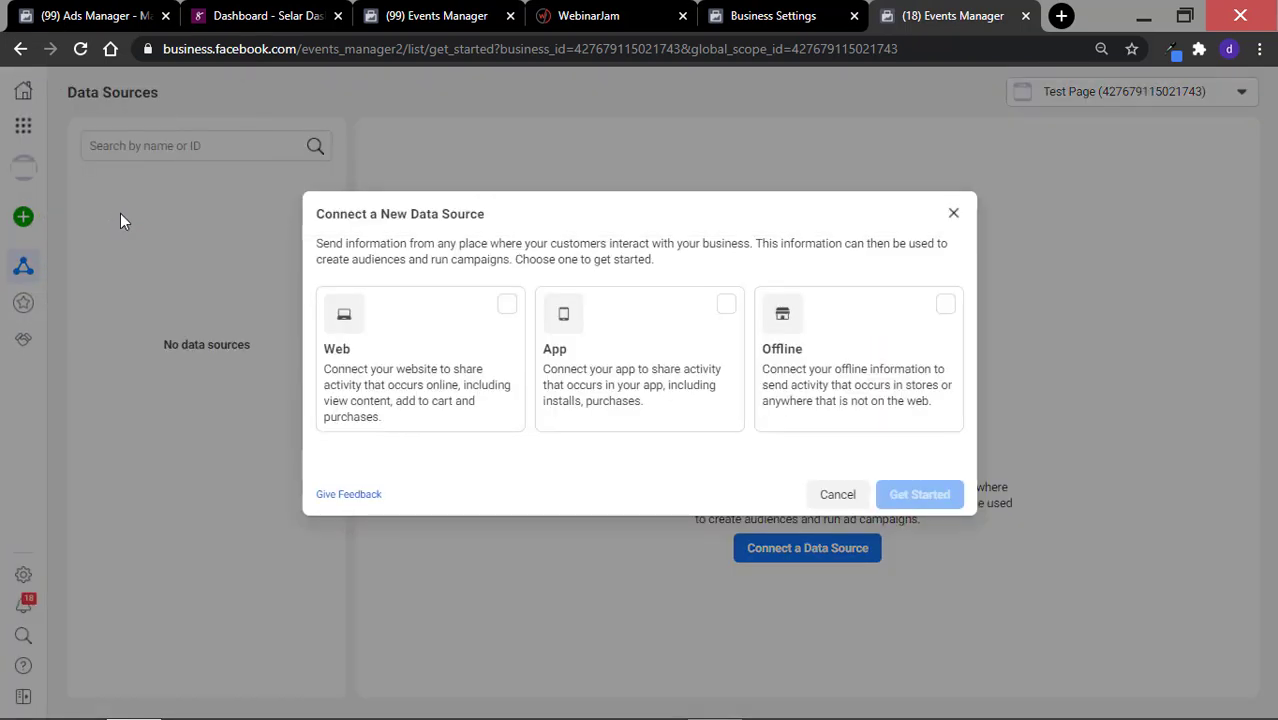
pyautogui.click(385, 387)
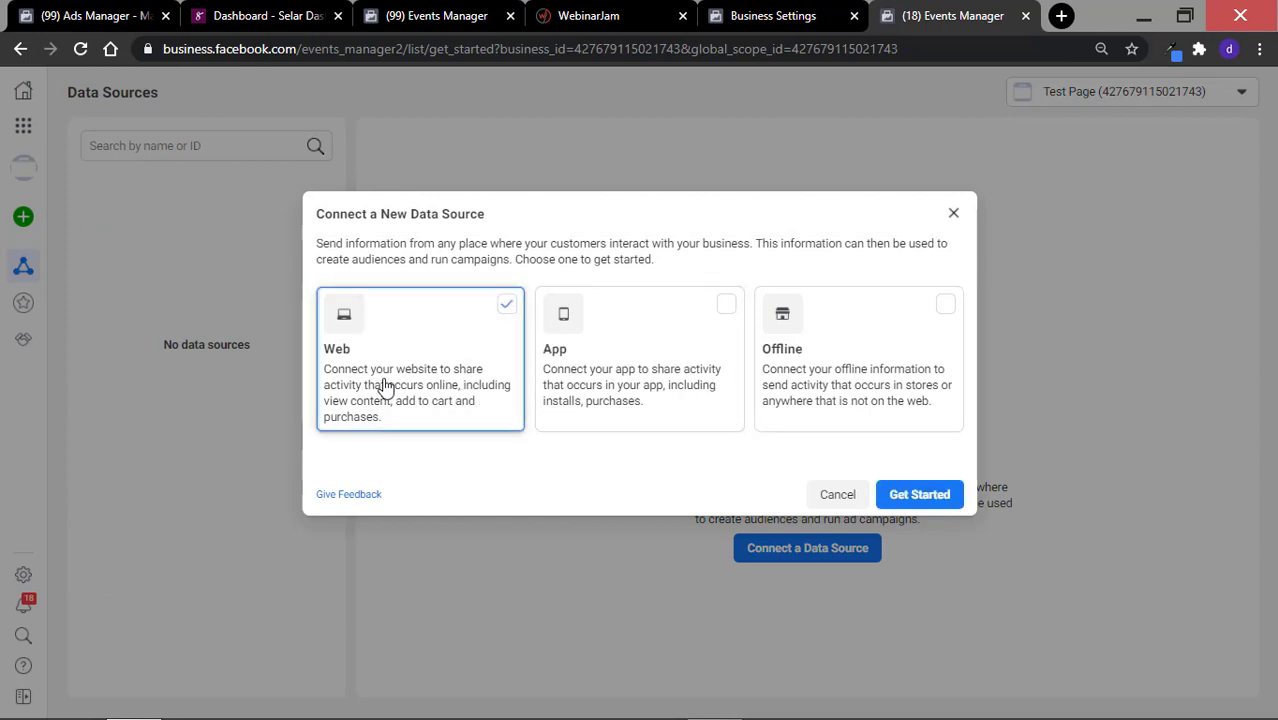
pyautogui.click(919, 484)
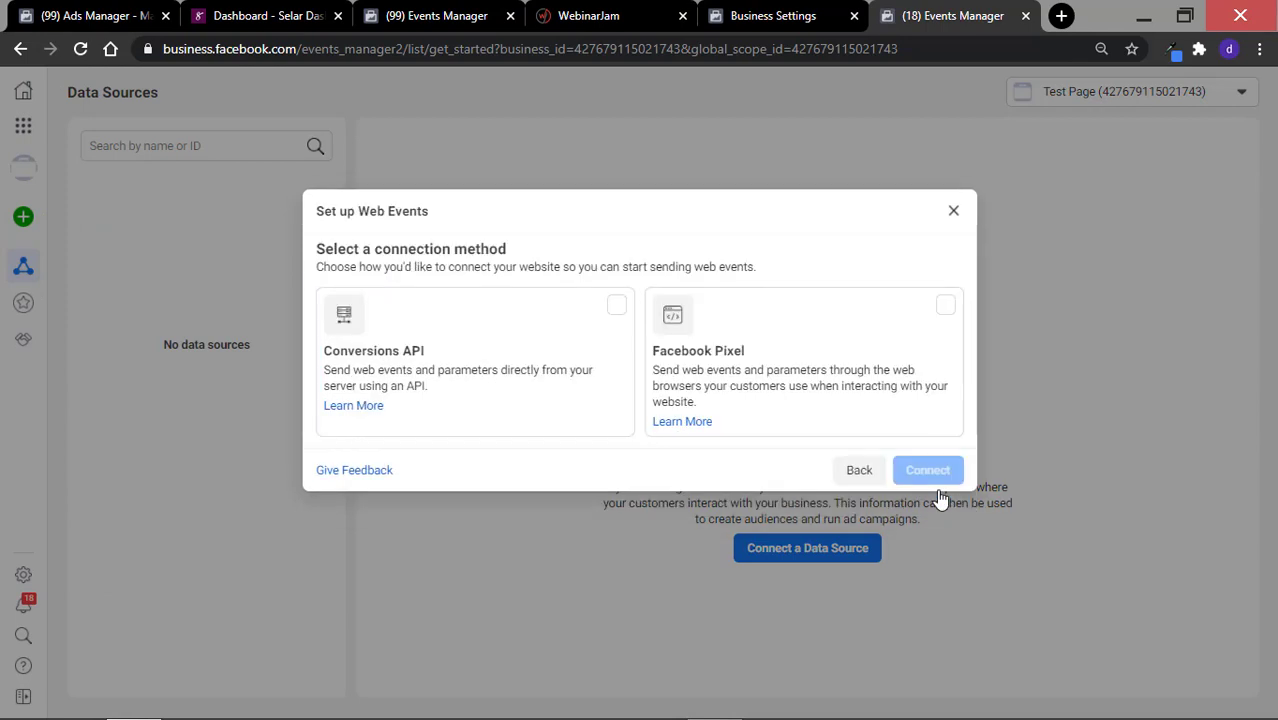
pyautogui.click(722, 348)
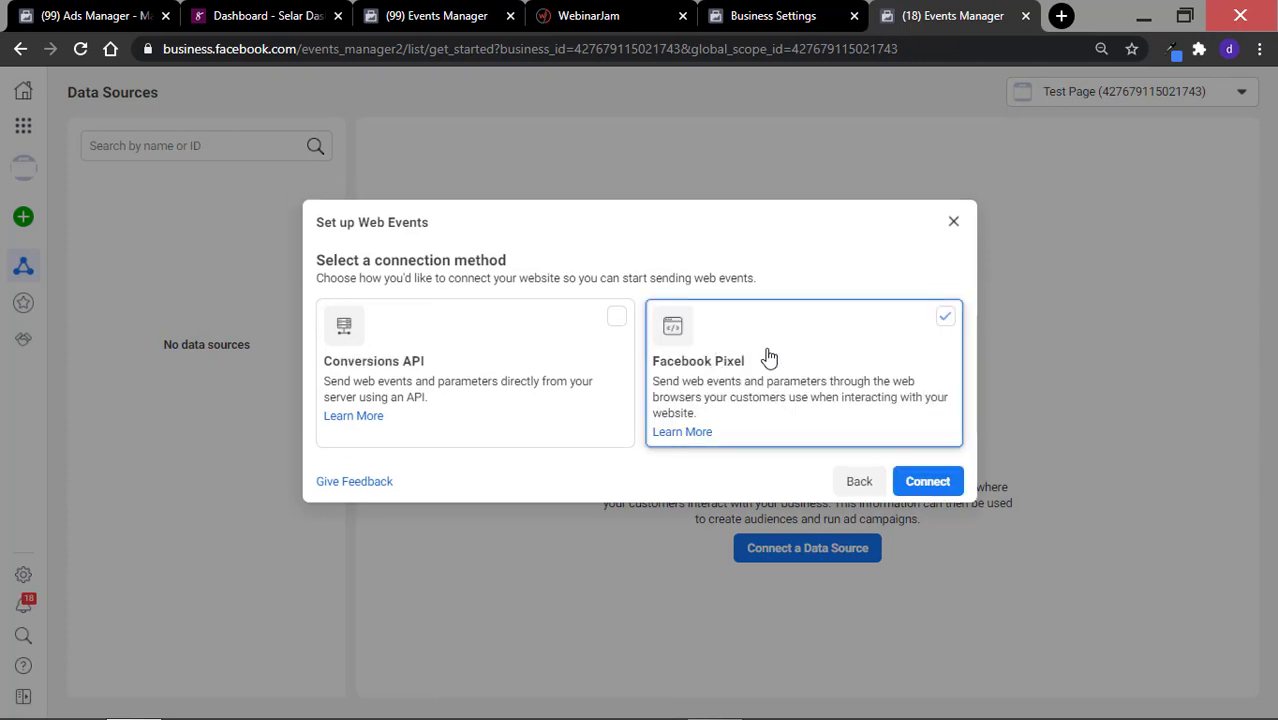
pyautogui.click(928, 483)
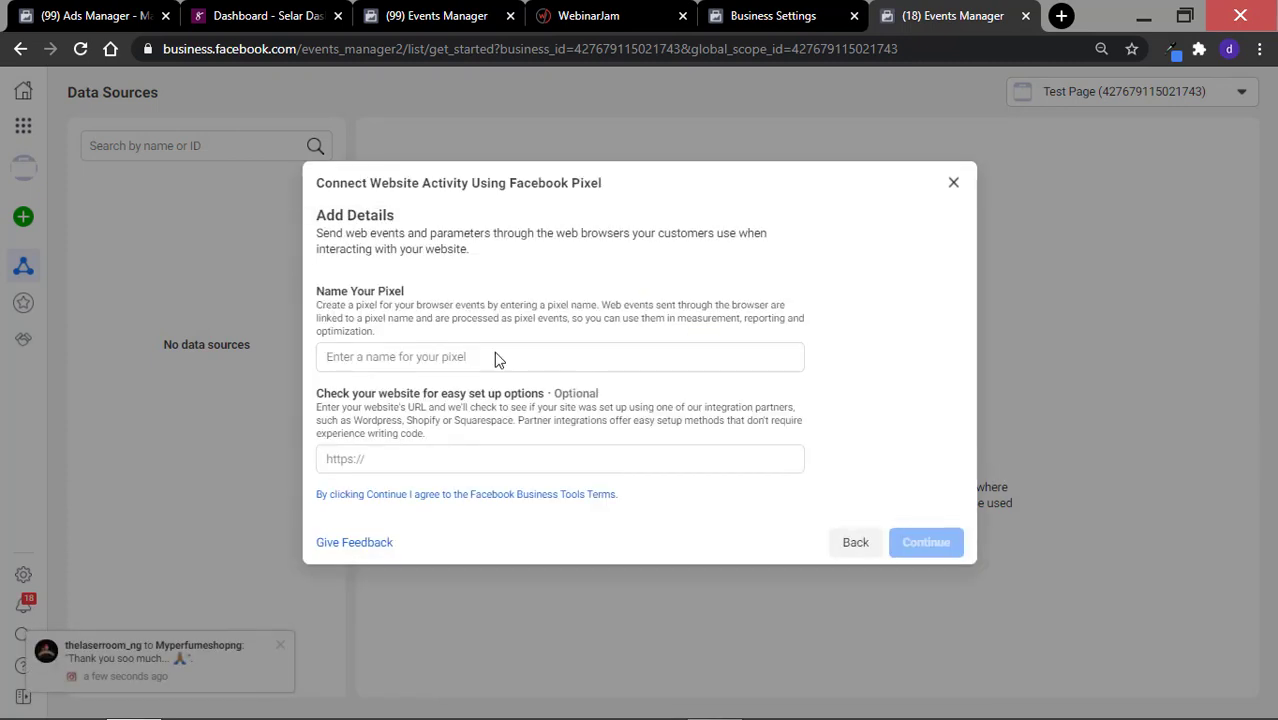
# - Name the pixel 'Test Pixel', create it, and dismiss the install instructions
pyautogui.click(449, 359)
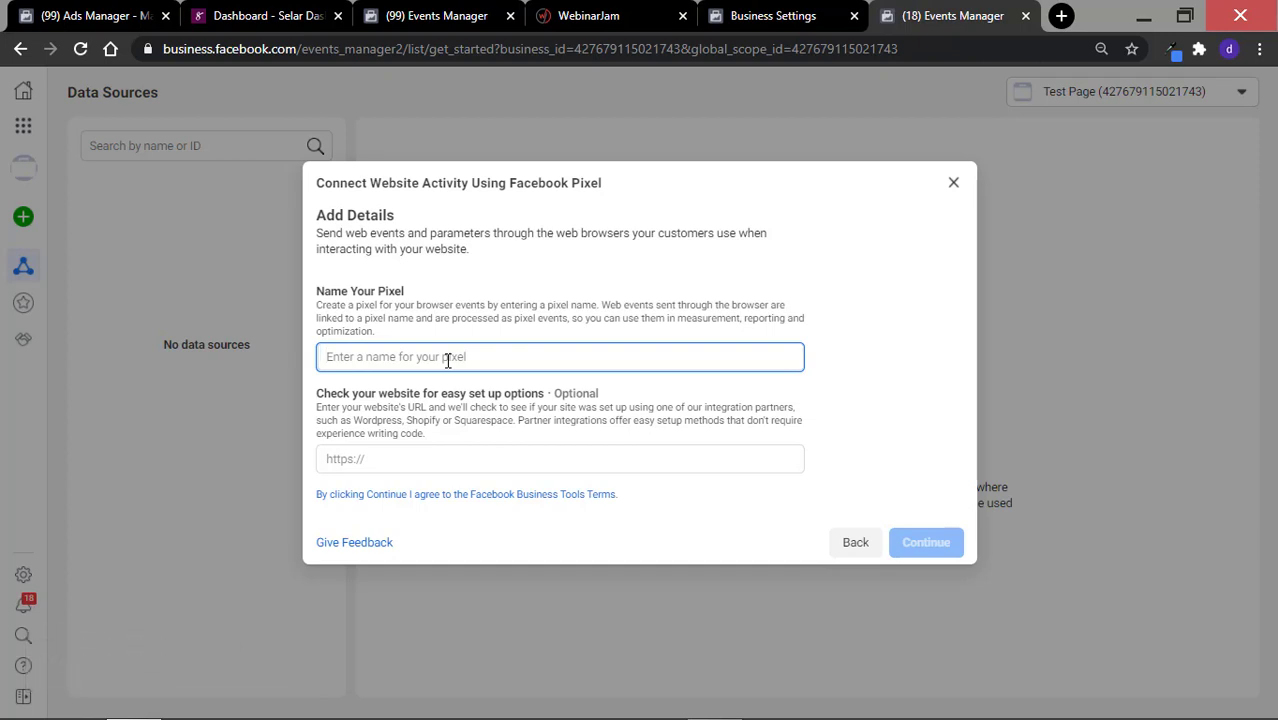
pyautogui.write('Test Pixel')
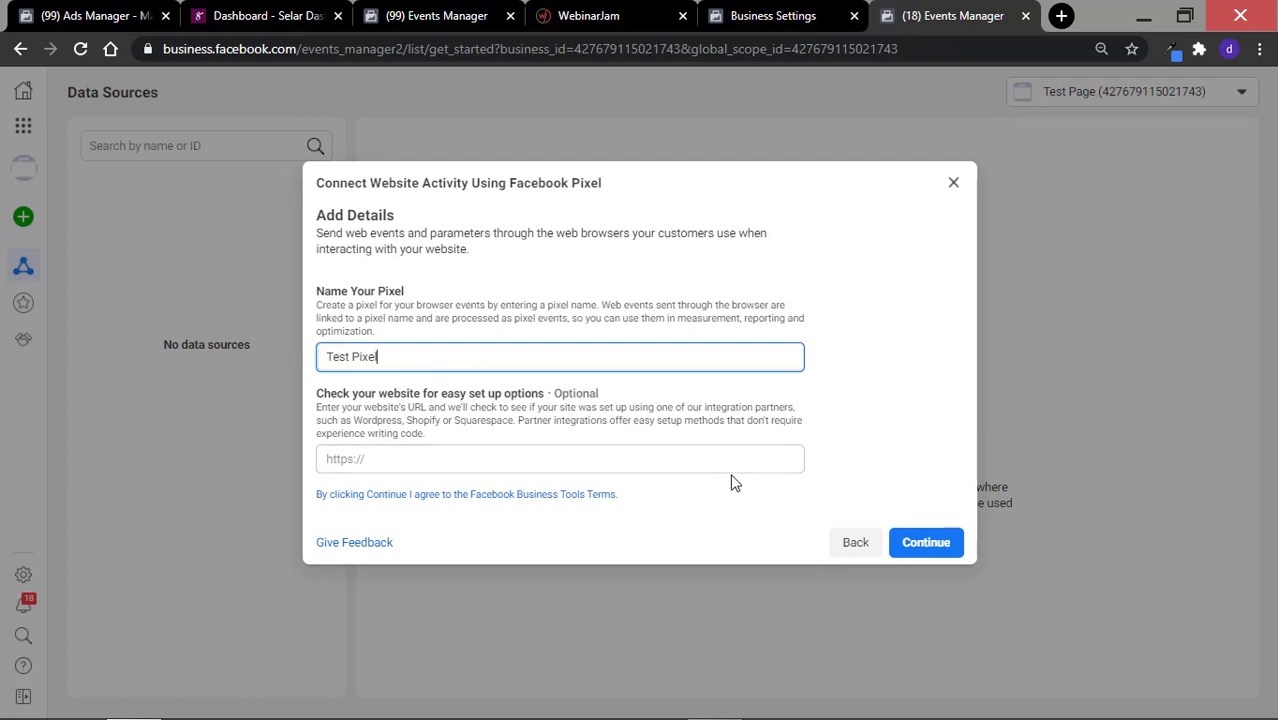
pyautogui.click(935, 552)
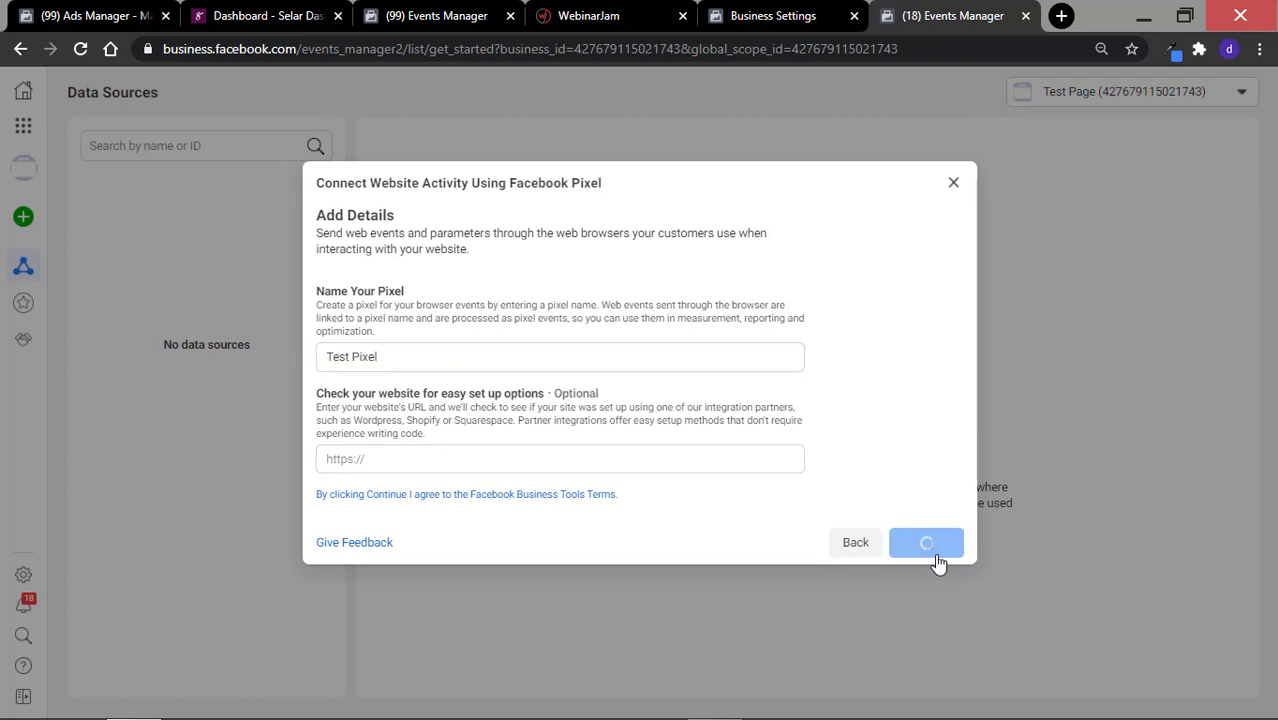
pyautogui.click(956, 172)
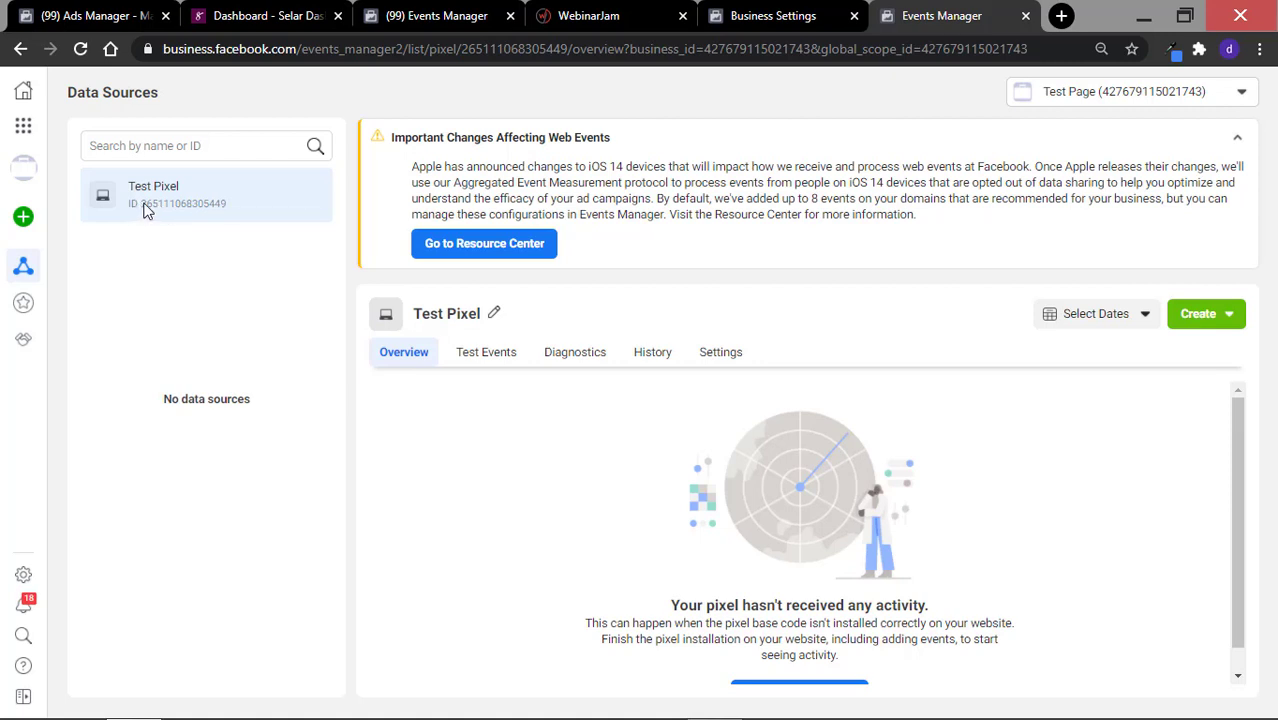
# - Copy the Test Pixel ID and return to the Selar Dashboard tab
pyautogui.moveTo(167, 206); pyautogui.dragTo(233, 214)
pyautogui.rightClick(219, 214)
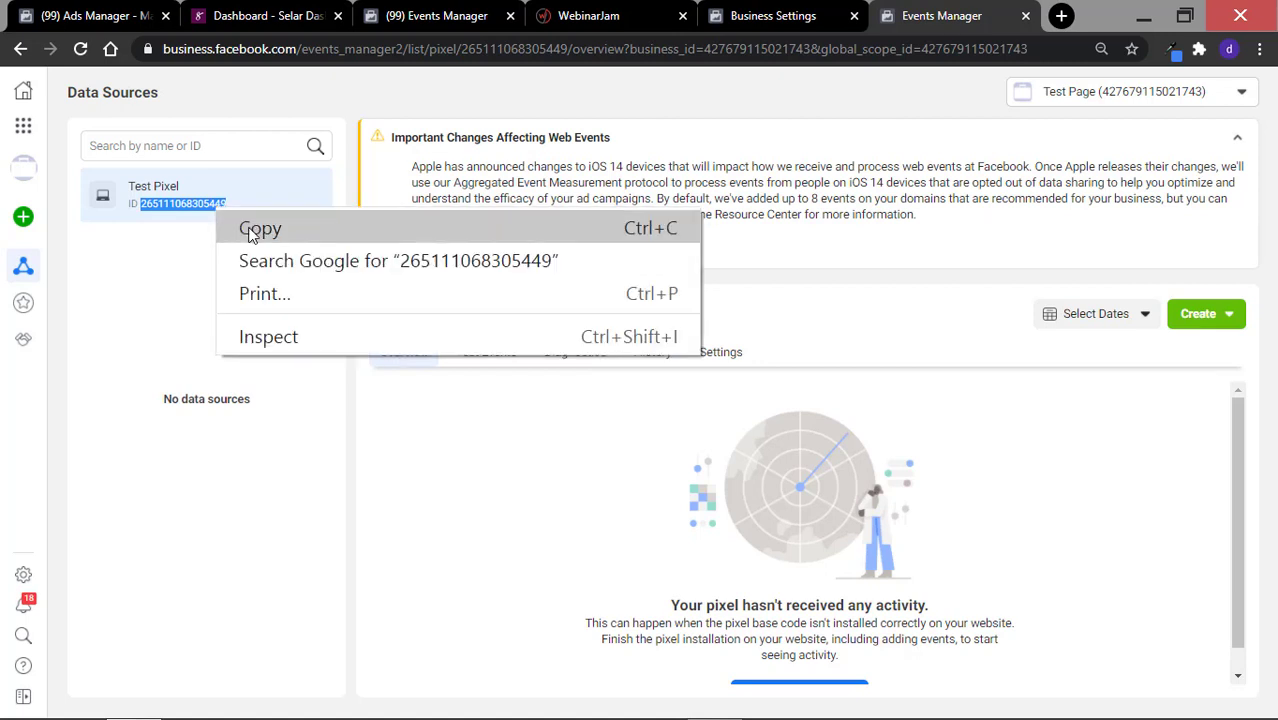
pyautogui.click(252, 228)
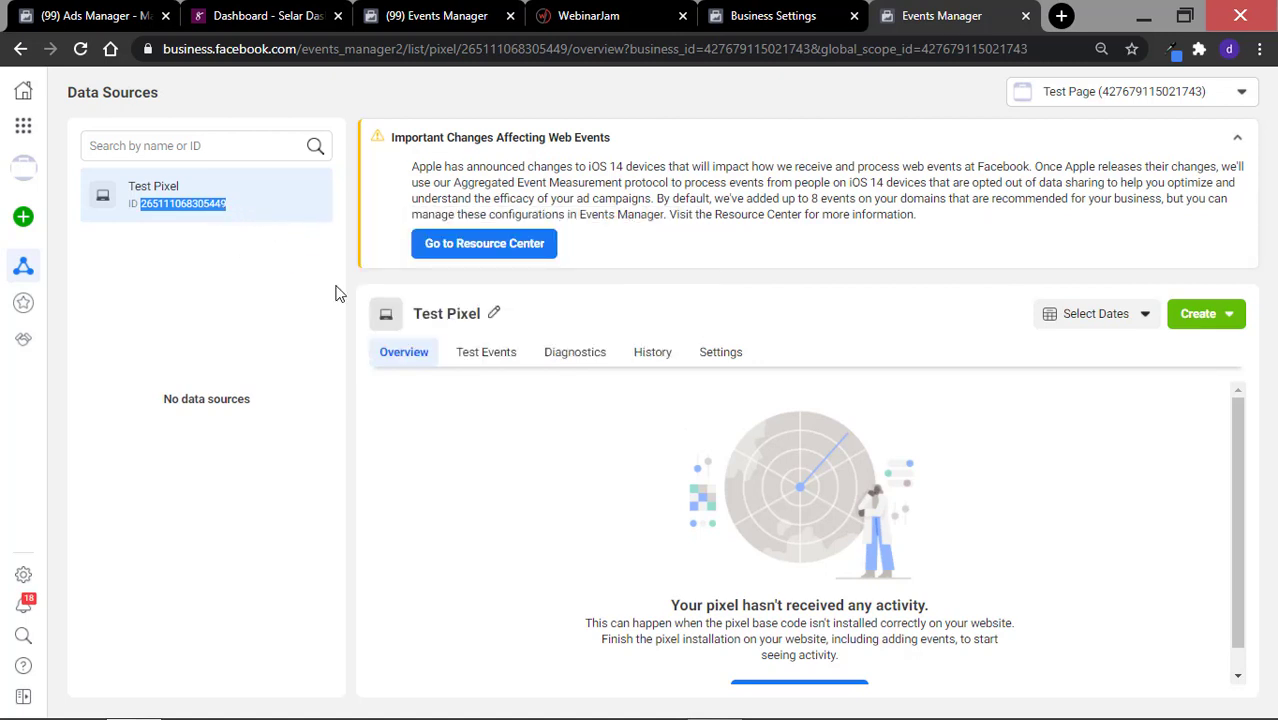
pyautogui.click(256, 14)
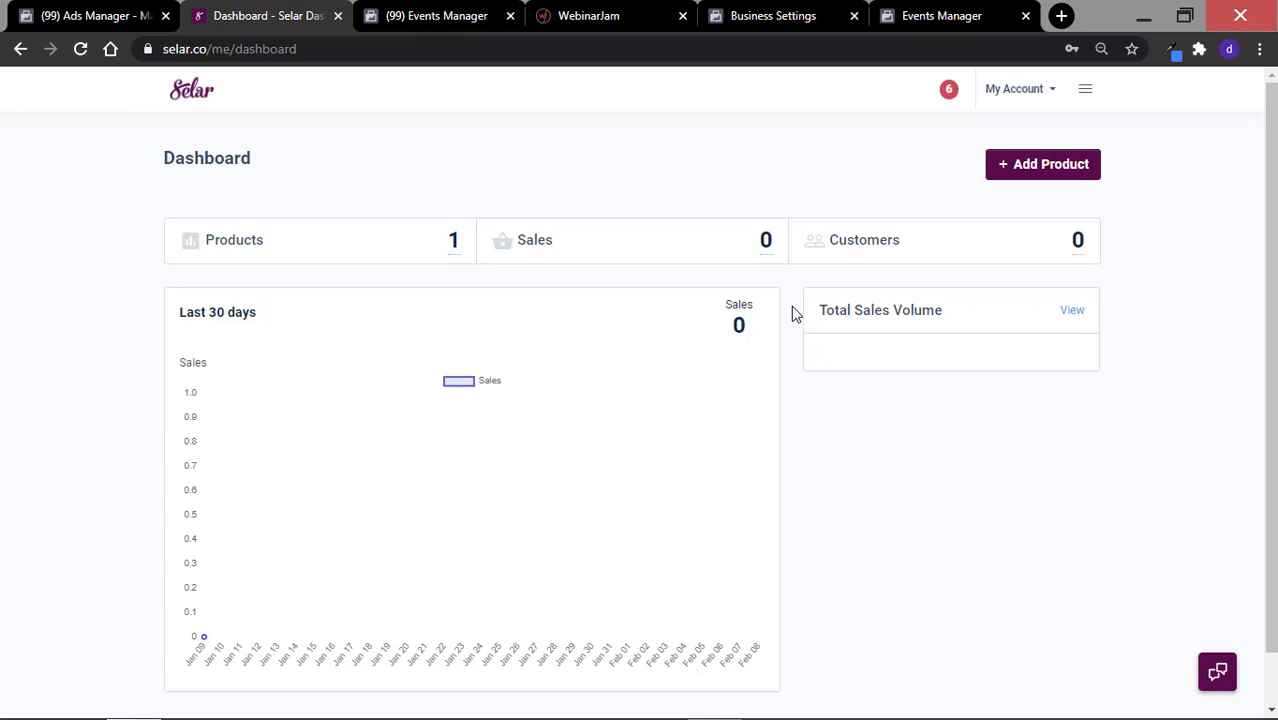
# - Paste the Test Pixel ID into Selar's Integrations > Facebook Pixel settings and update it
pyautogui.click(1087, 96)
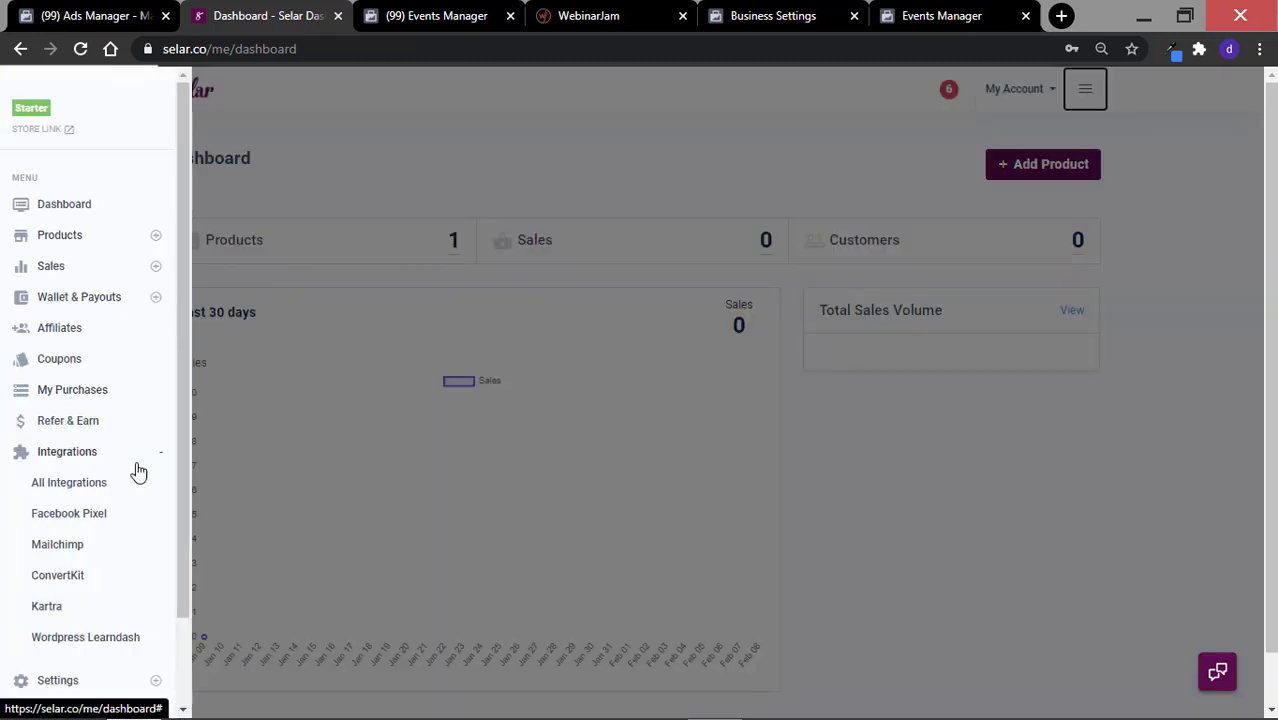
pyautogui.click(75, 462)
pyautogui.click(75, 462)
pyautogui.click(75, 462)
pyautogui.click(92, 520)
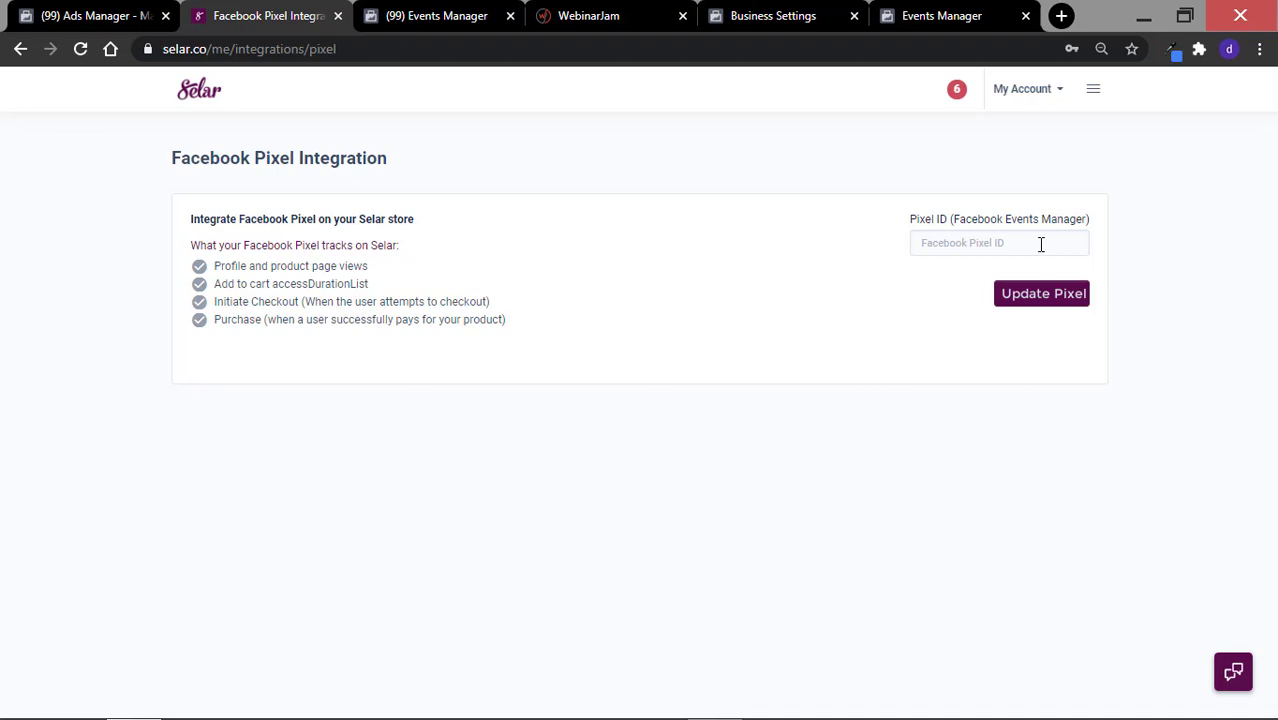
pyautogui.click(989, 242)
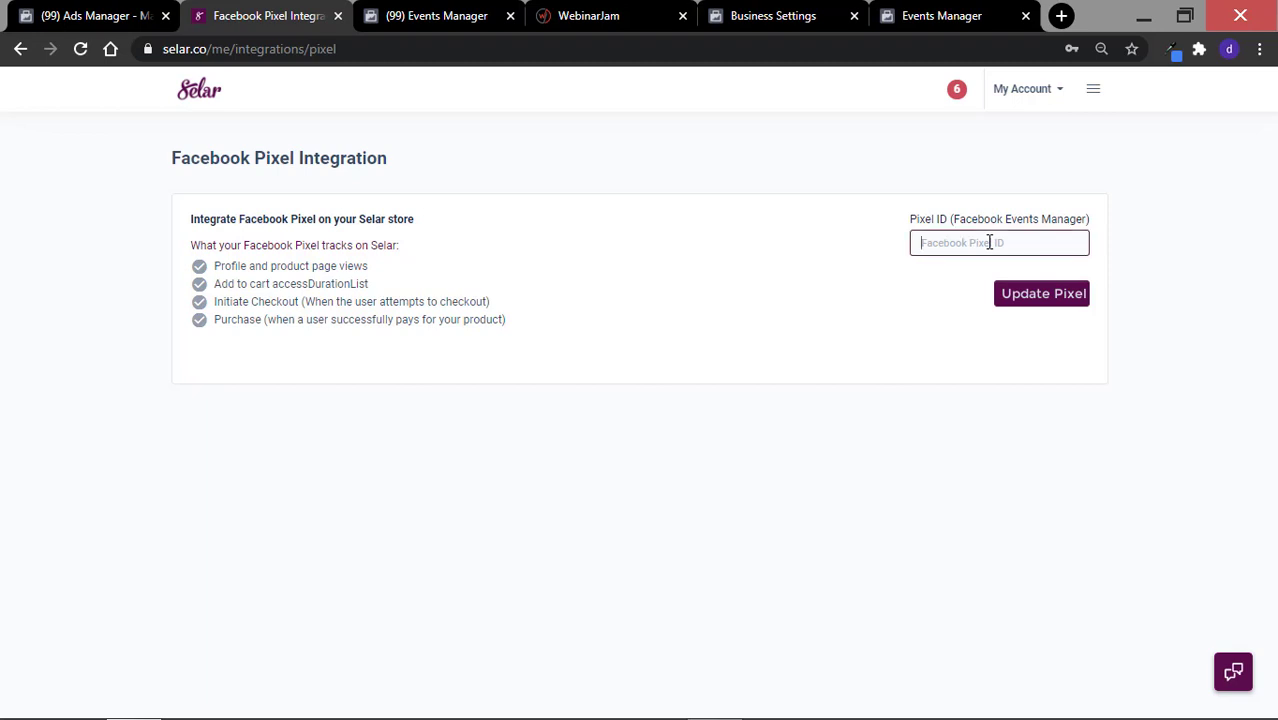
pyautogui.hotkey('ctrl', 'v')
pyautogui.click(1043, 306)
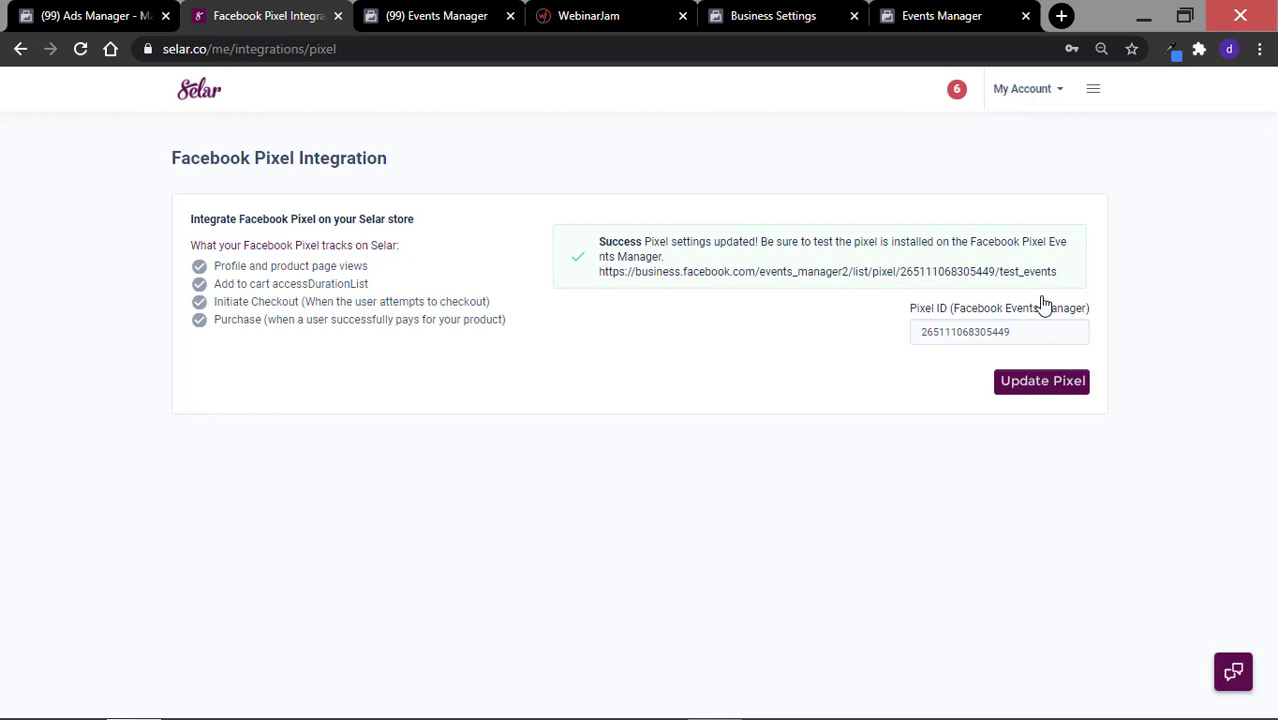
# - Go back to Events Manager and reload the Test Pixel overview to see it Active
pyautogui.click(942, 16)
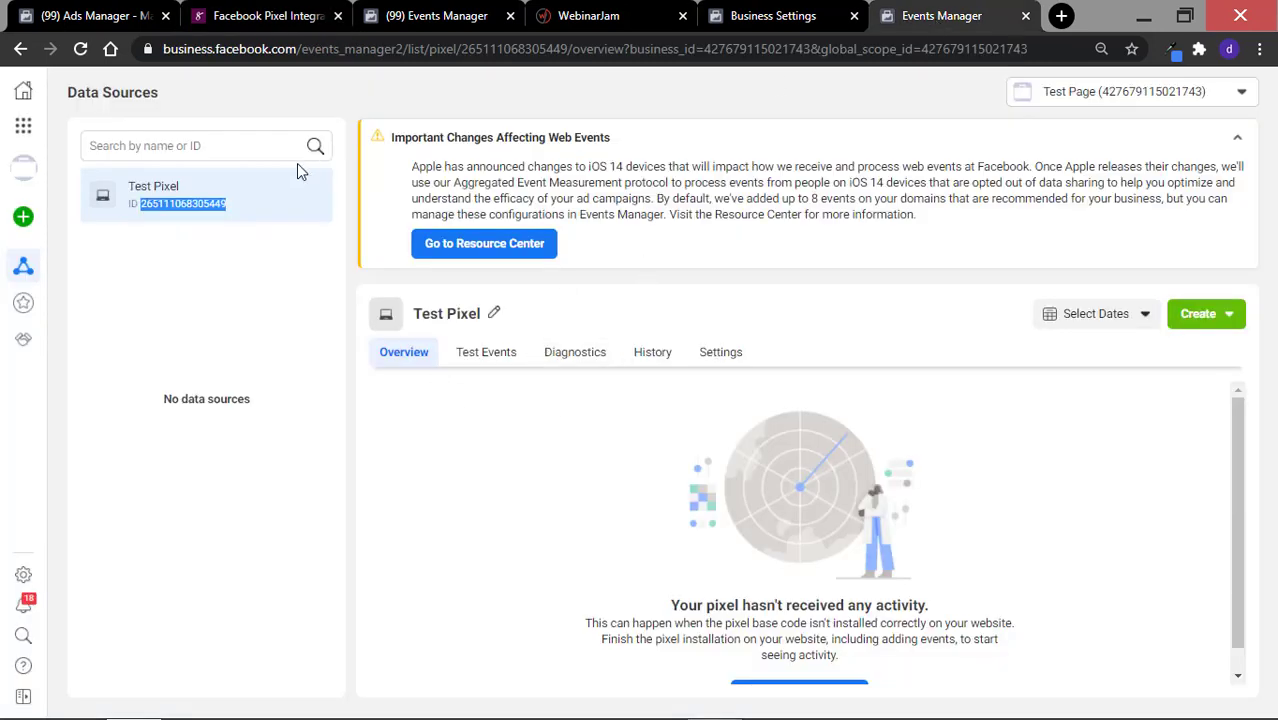
pyautogui.click(81, 50)
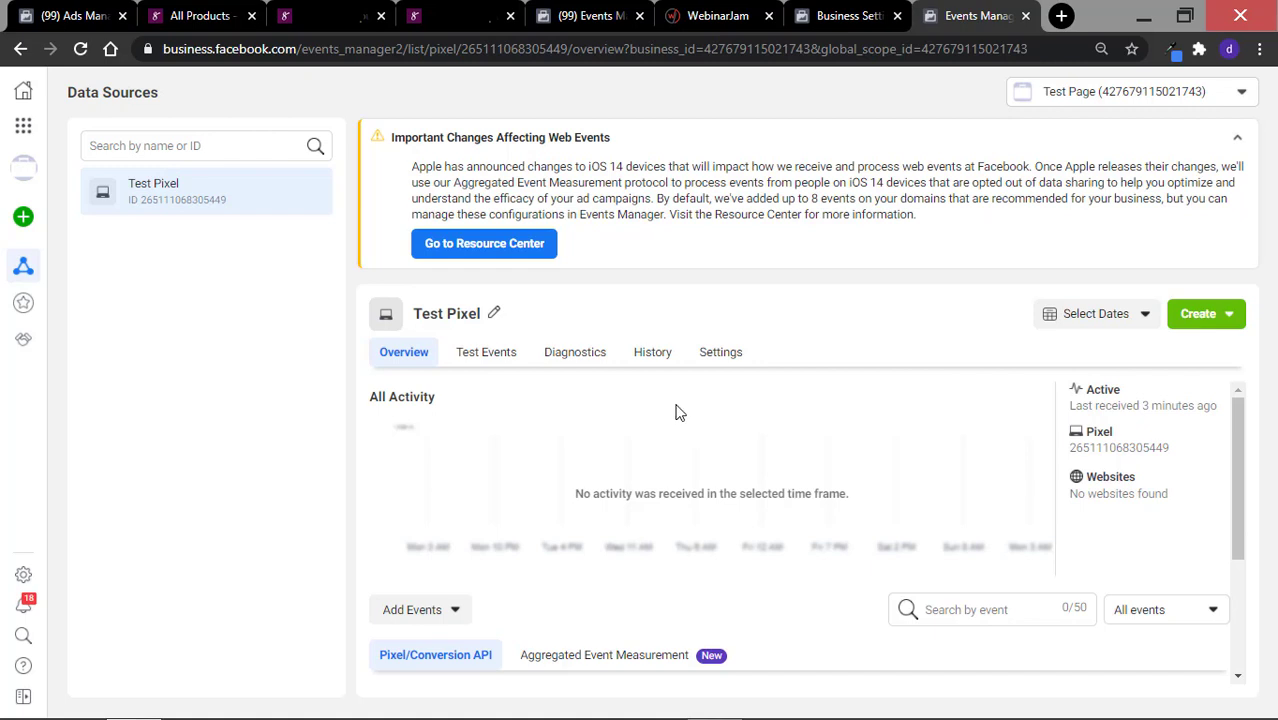
# - Open the Selar store link in a new tab and copy its address
pyautogui.click(184, 10)
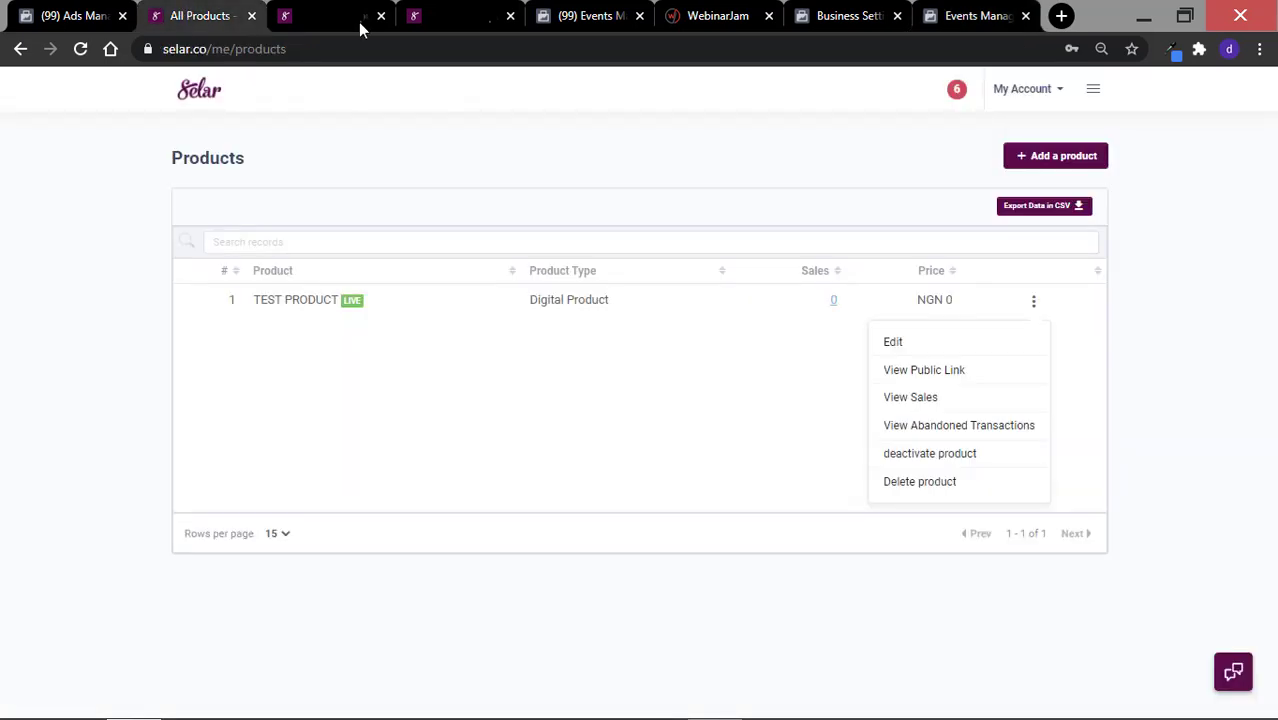
pyautogui.click(1091, 94)
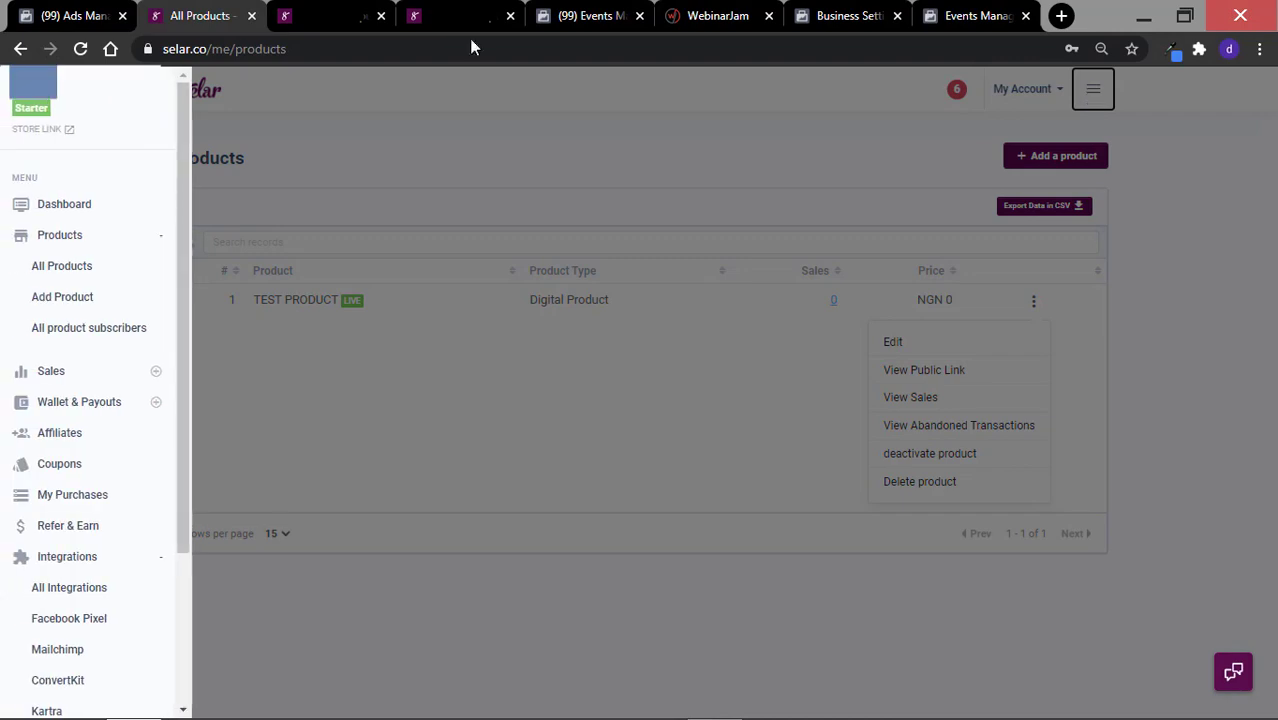
pyautogui.click(69, 132)
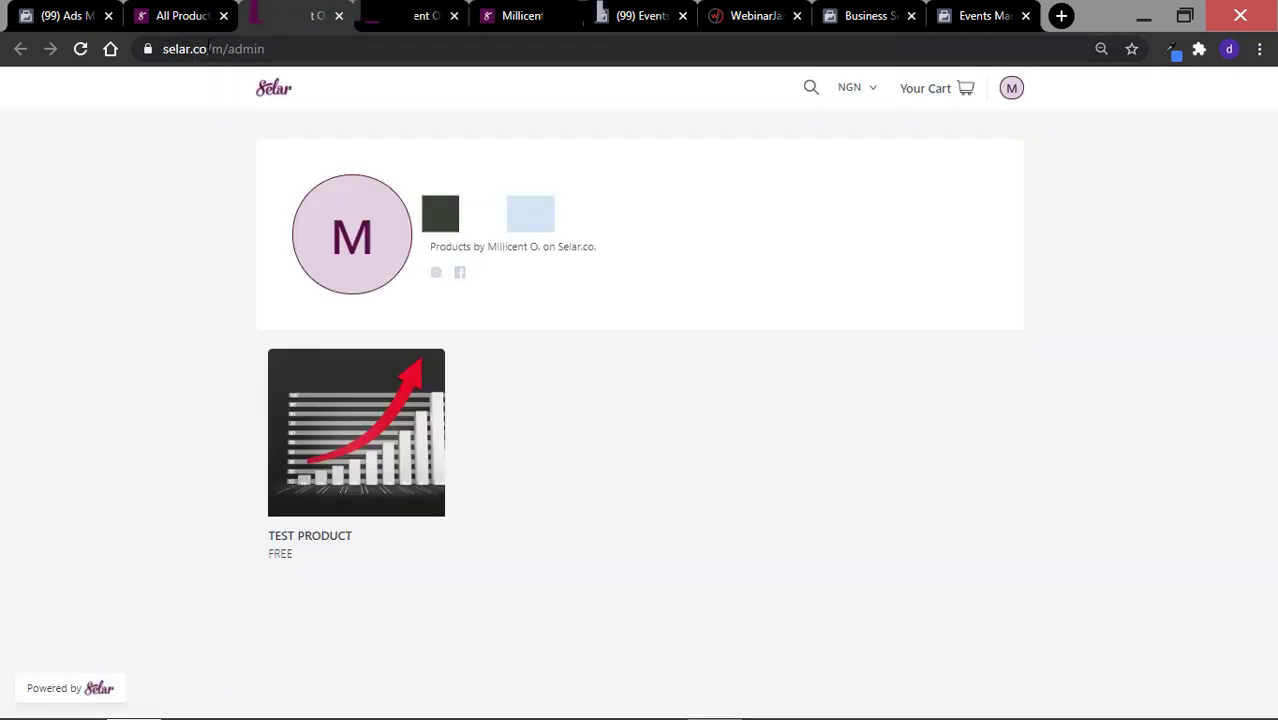
pyautogui.click(208, 48)
pyautogui.hotkey('ctrl', 'c')
pyautogui.rightClick(208, 48)
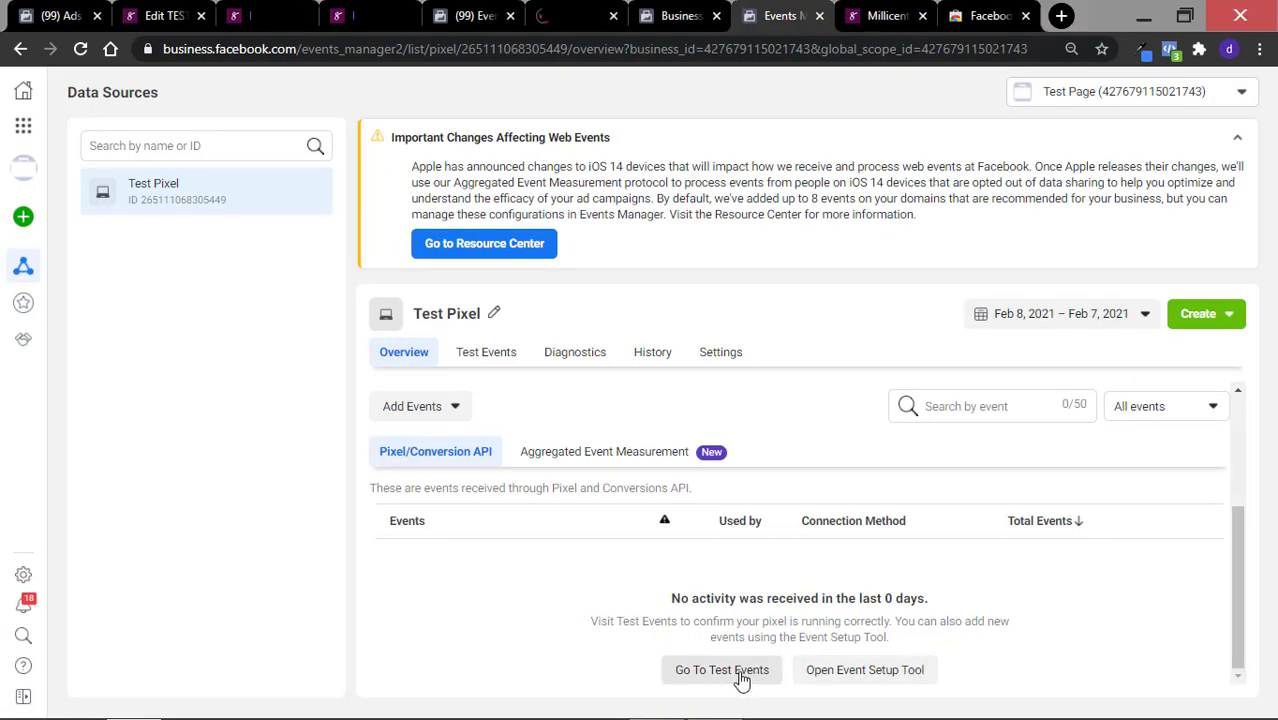
# - Point the Event Setup Tool at the pasted store URL and finish without adding events
pyautogui.click(866, 686)
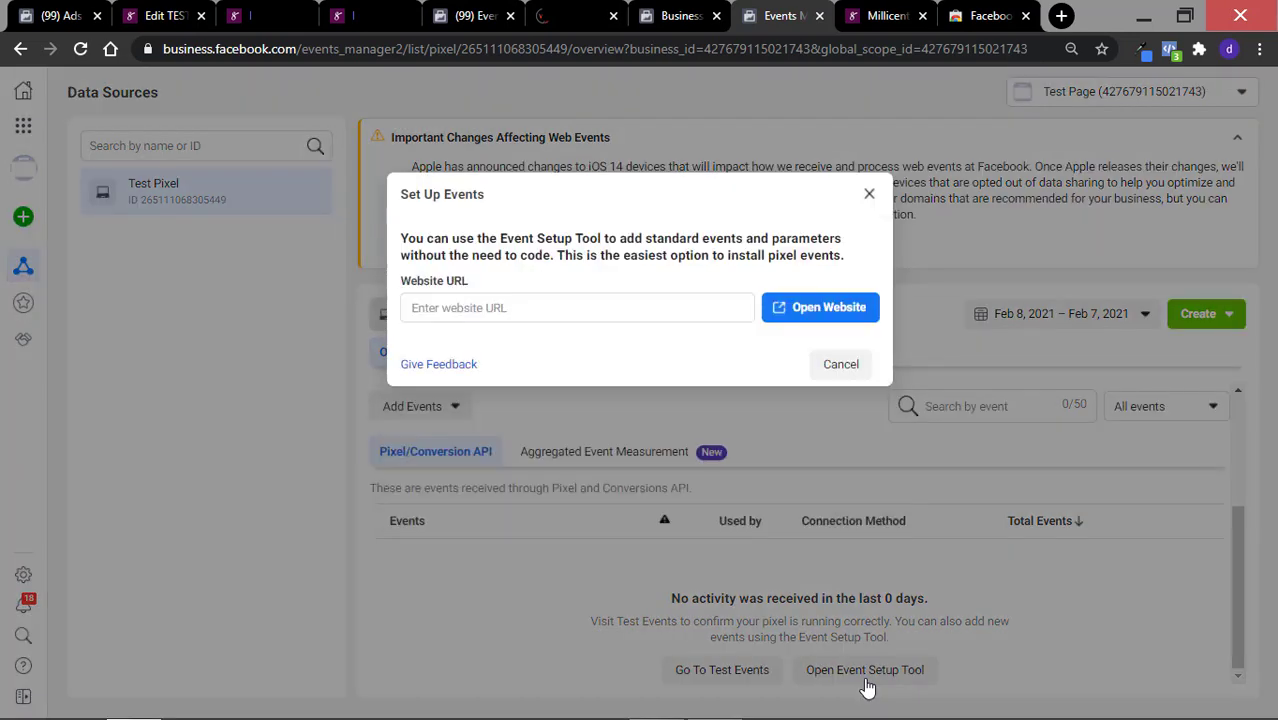
pyautogui.click(571, 355)
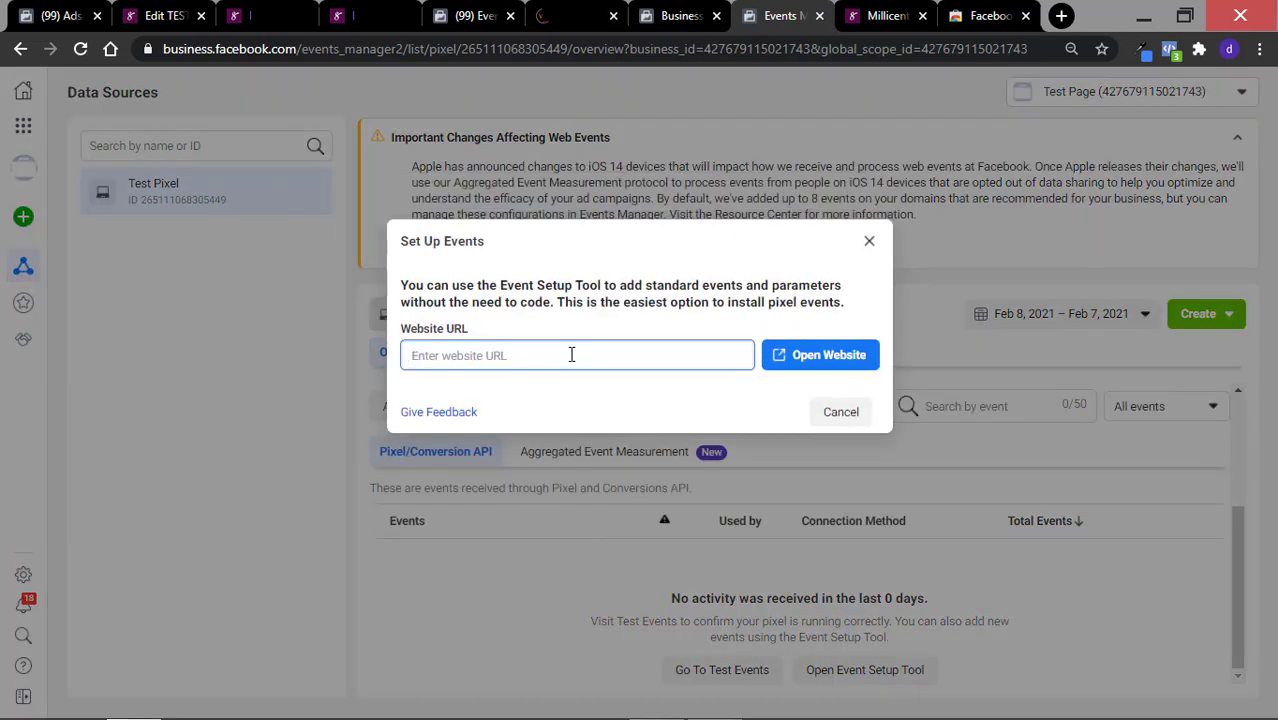
pyautogui.hotkey('ctrl', 'v')
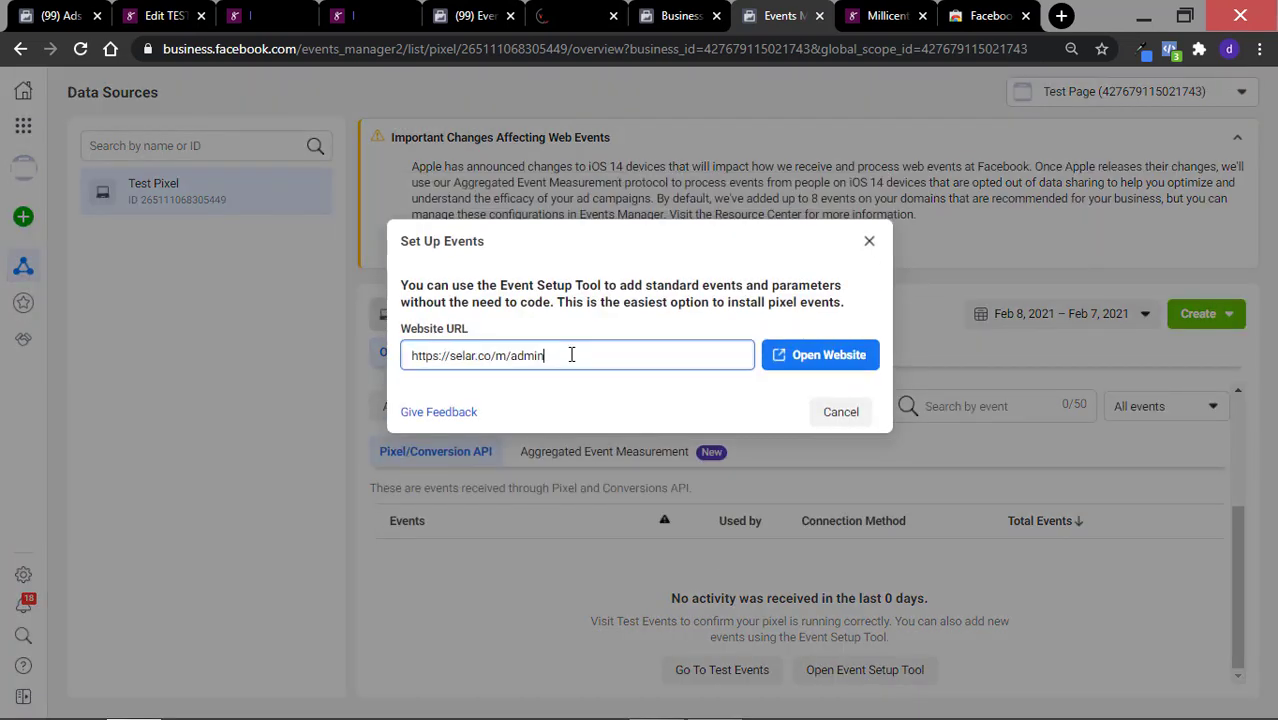
pyautogui.click(807, 359)
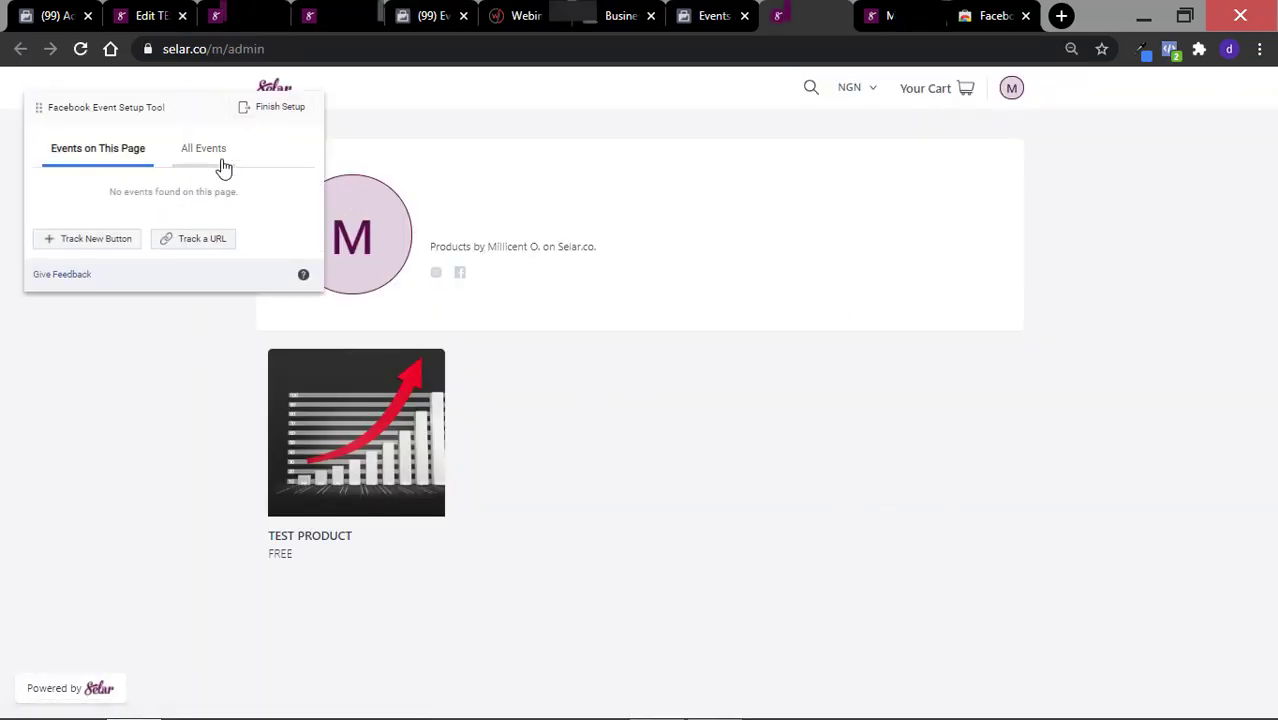
pyautogui.click(295, 110)
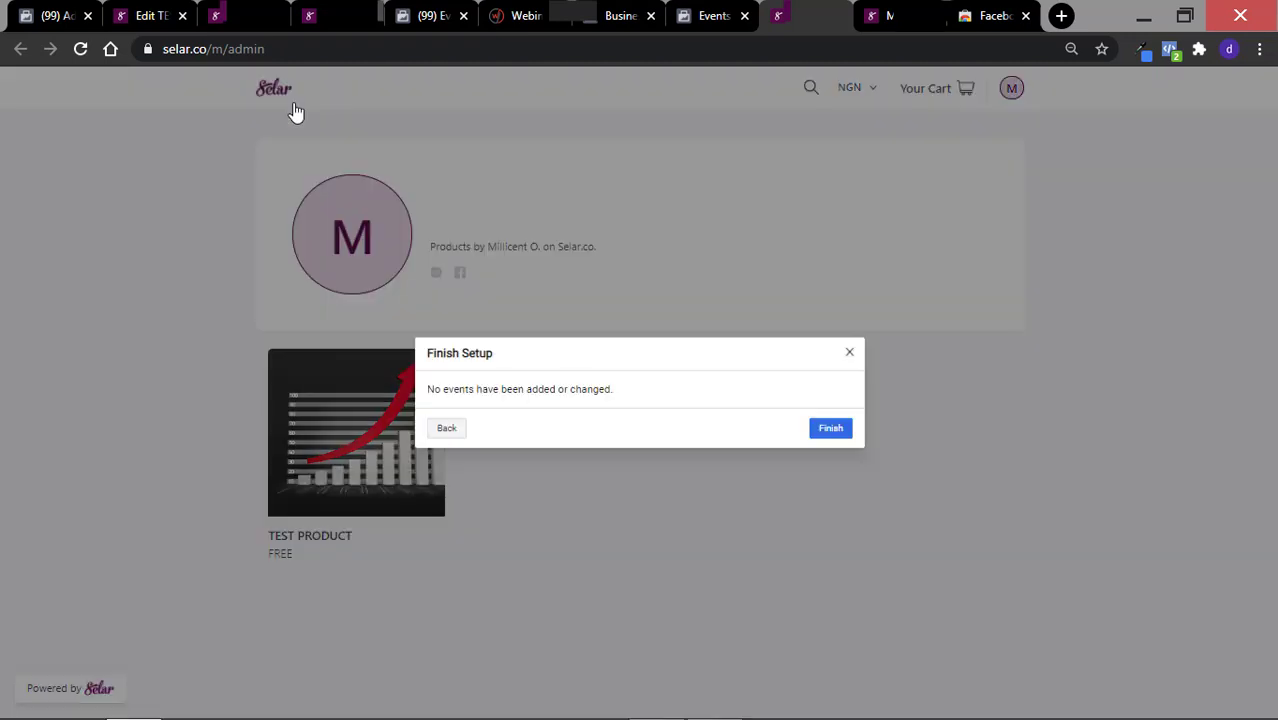
pyautogui.click(829, 430)
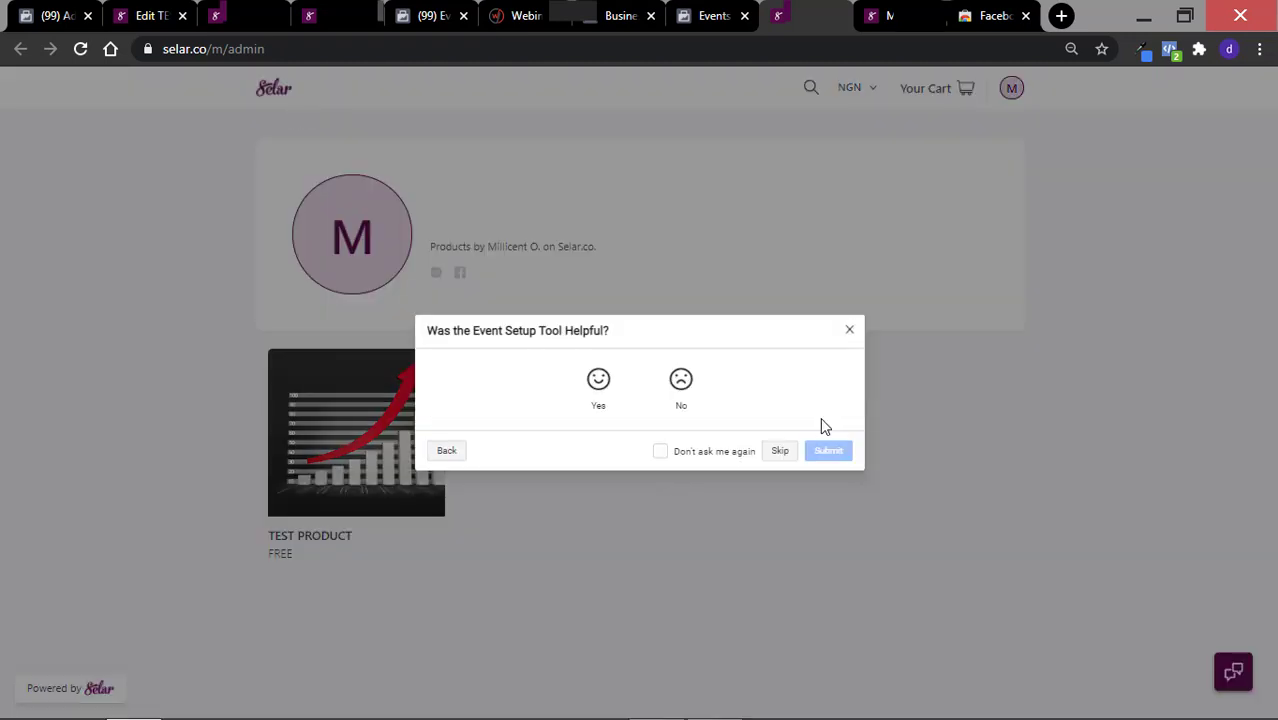
pyautogui.click(709, 22)
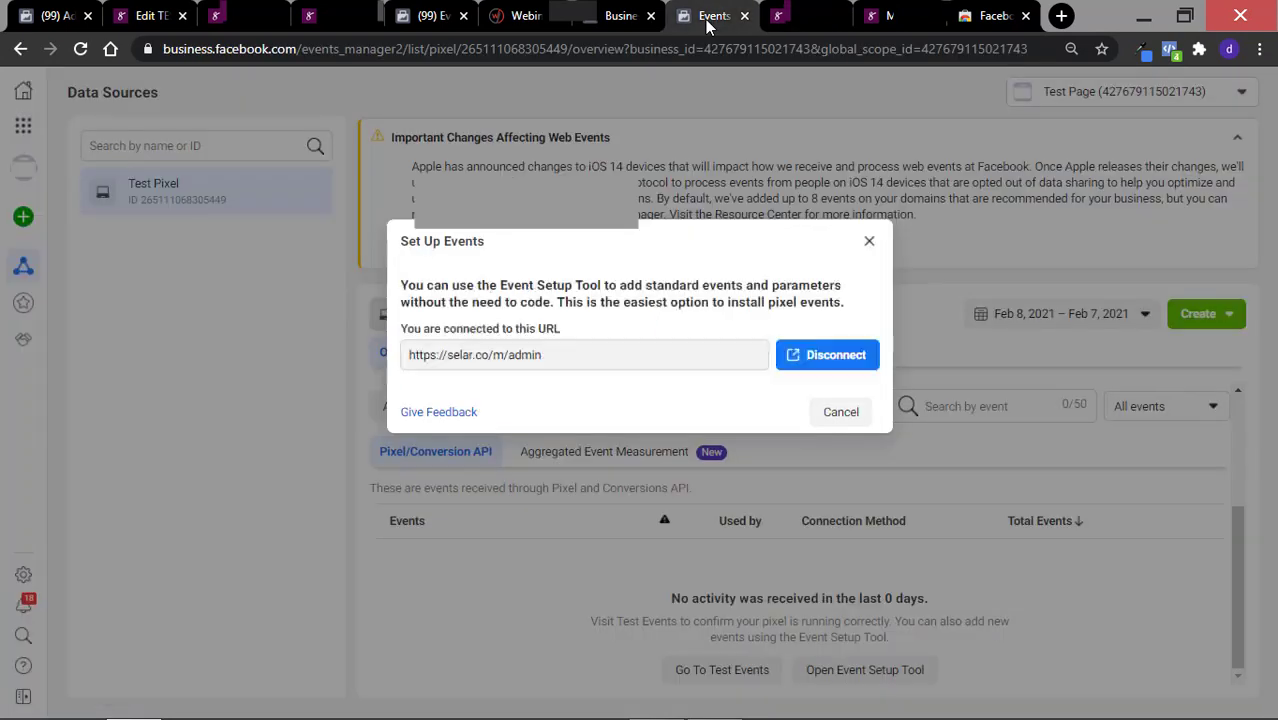
# - Close the Set Up Events dialog and reload the Test Pixel overview
pyautogui.click(869, 241)
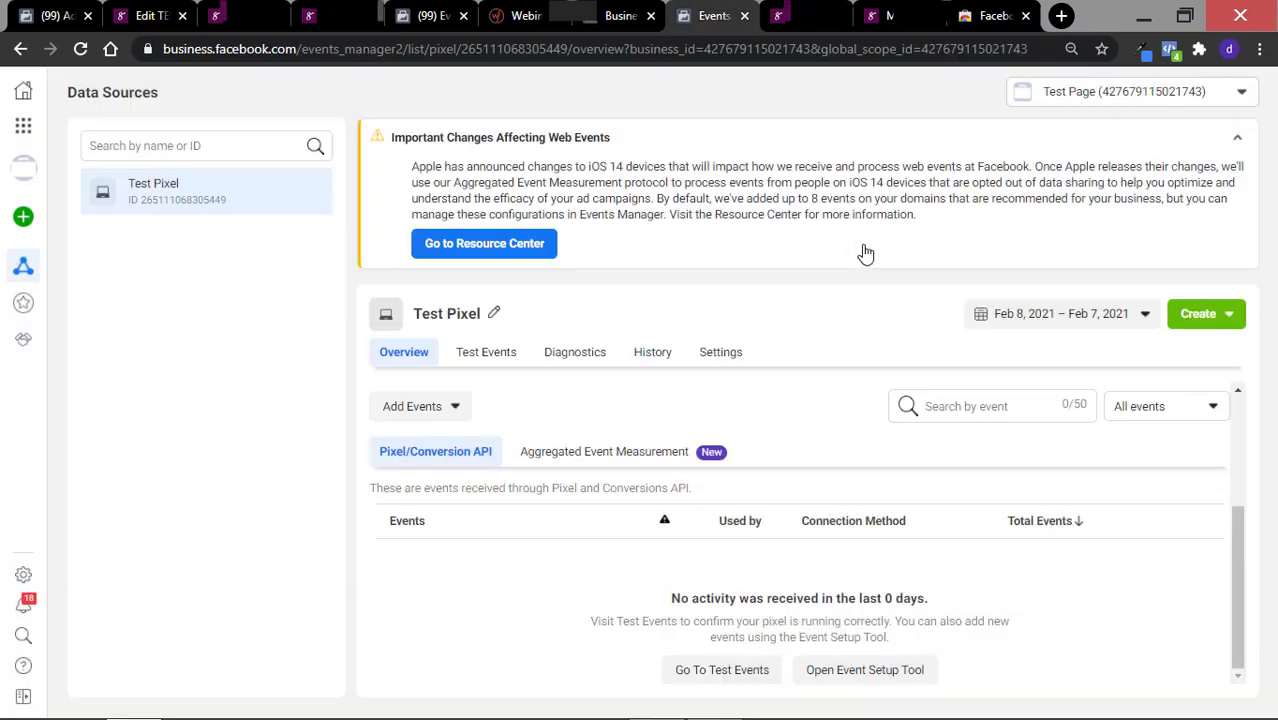
pyautogui.click(81, 49)
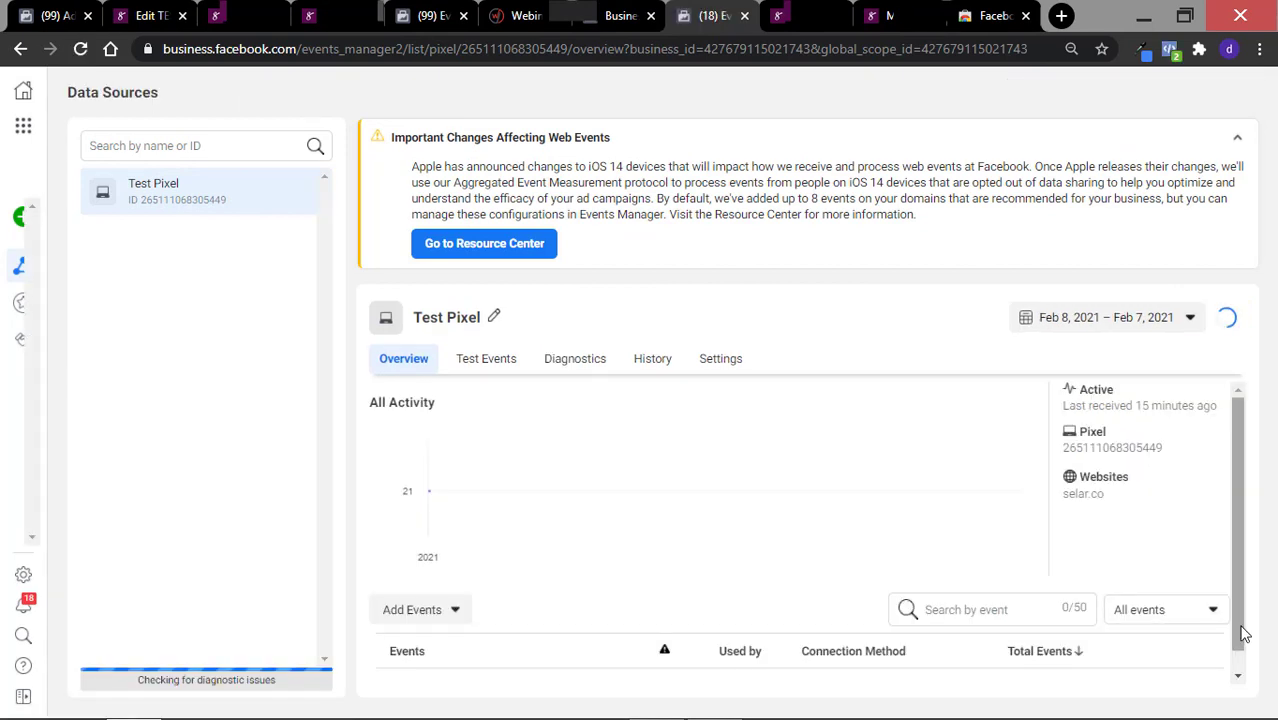
pyautogui.click(1238, 675)
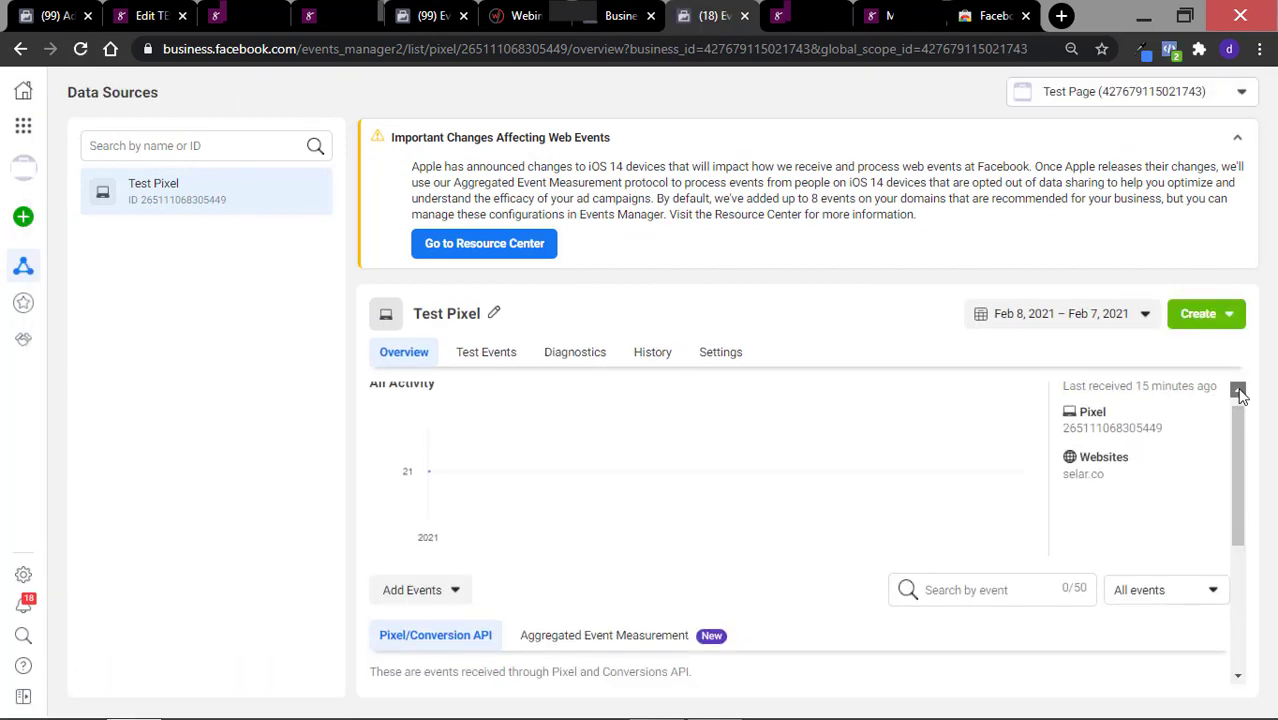
pyautogui.click(1238, 391)
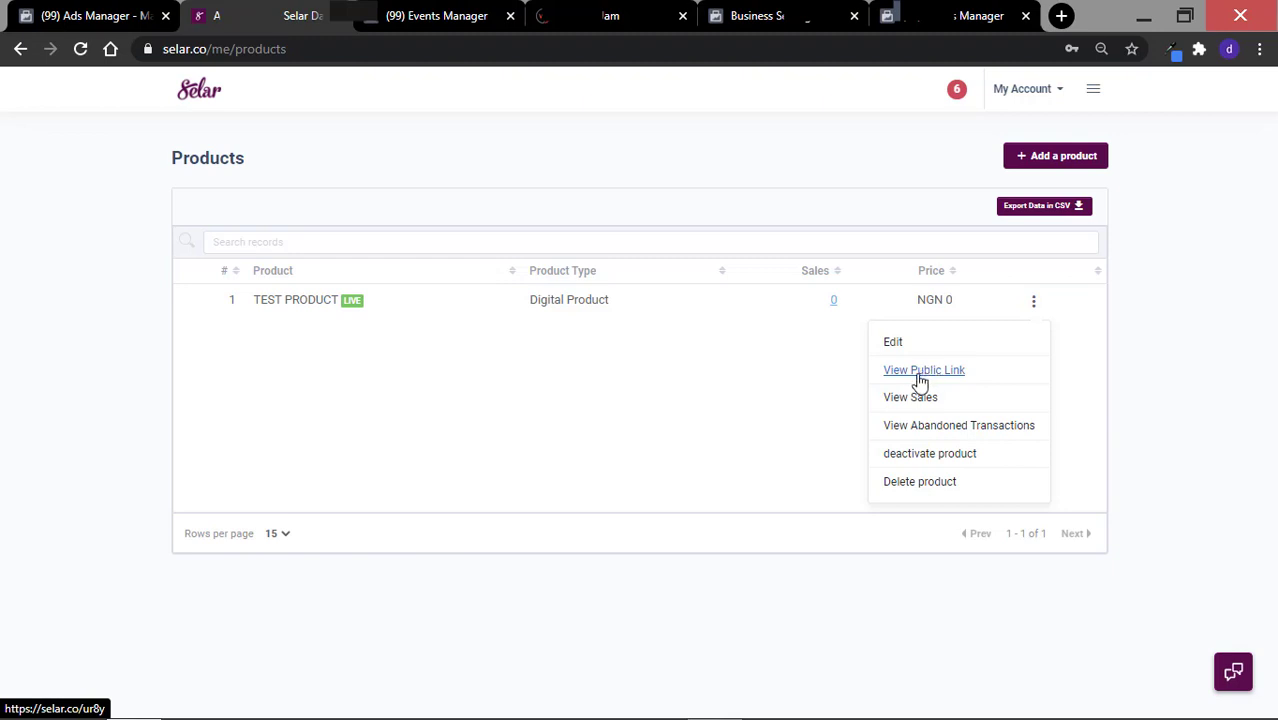
# - Get TEST PRODUCT free from its public page and check out with the prefilled contact details
pyautogui.click(919, 380)
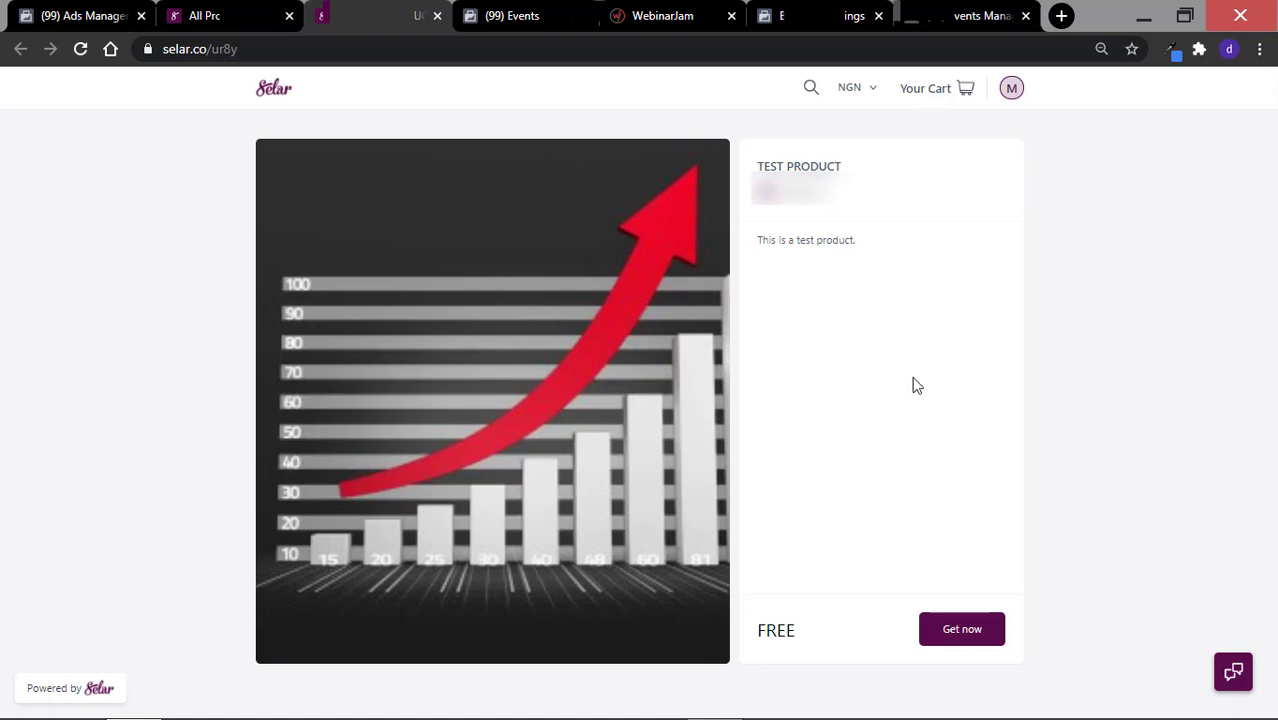
pyautogui.click(943, 636)
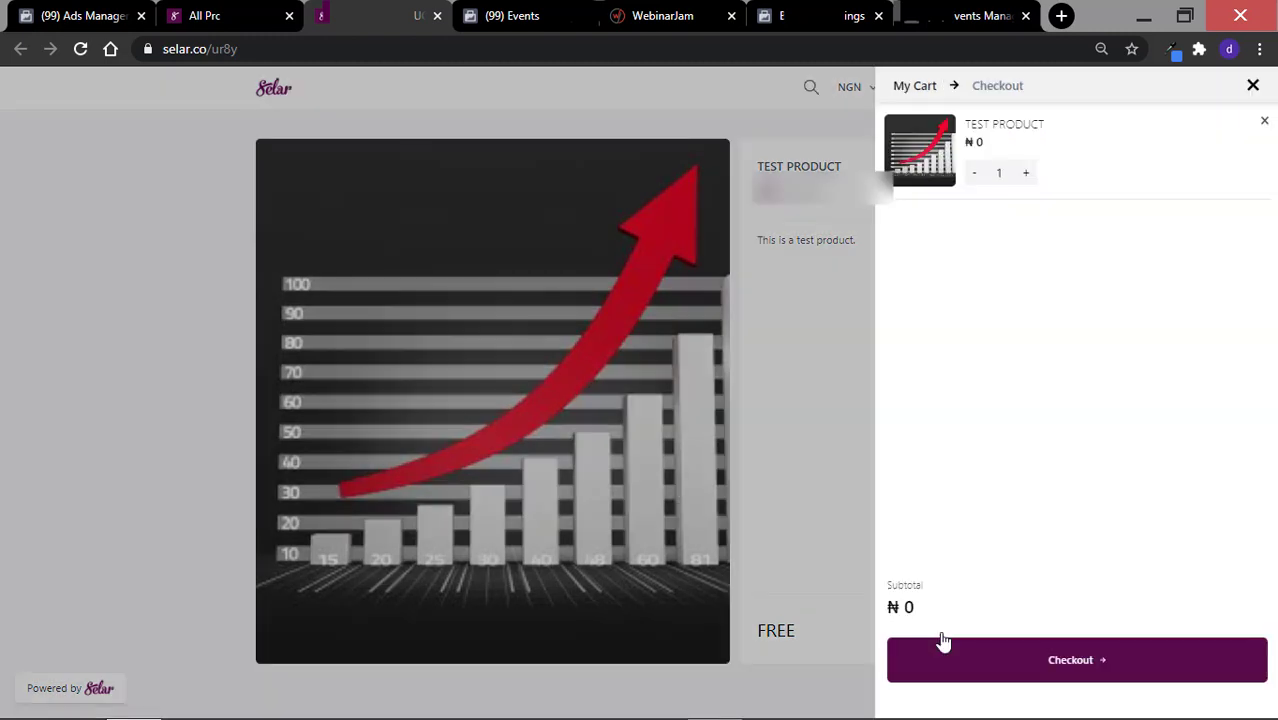
pyautogui.click(1064, 659)
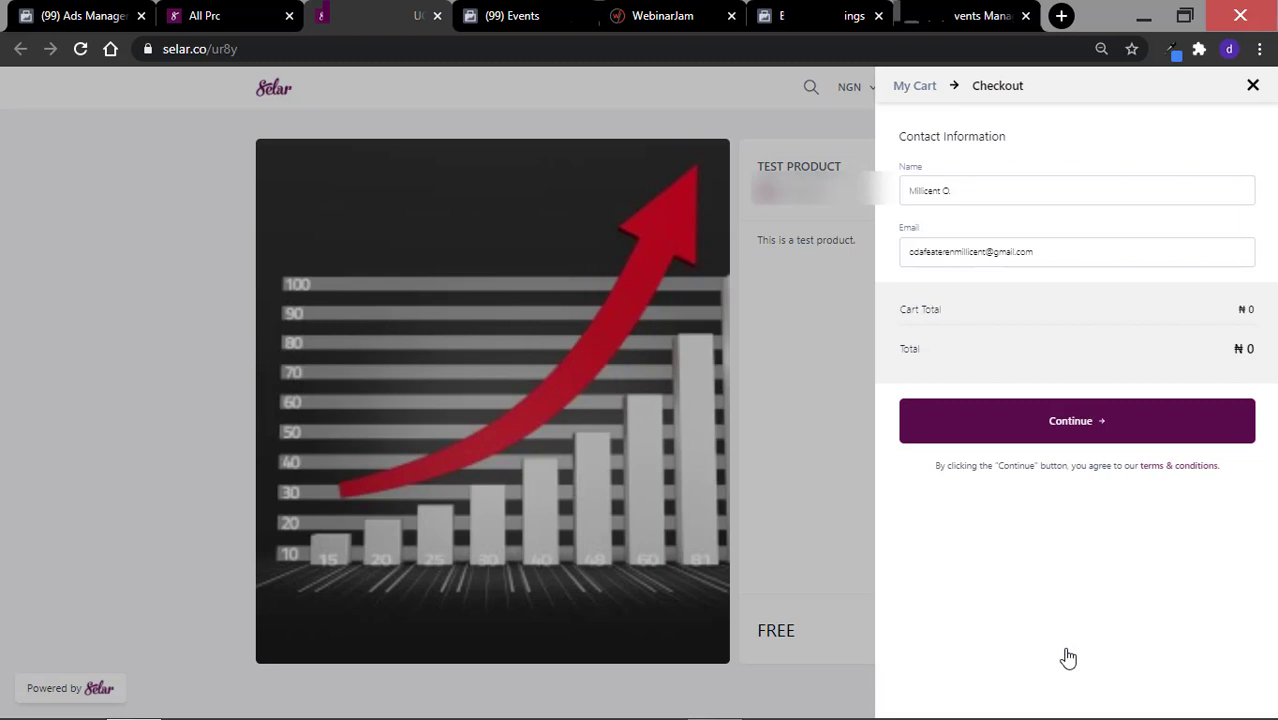
pyautogui.click(1066, 422)
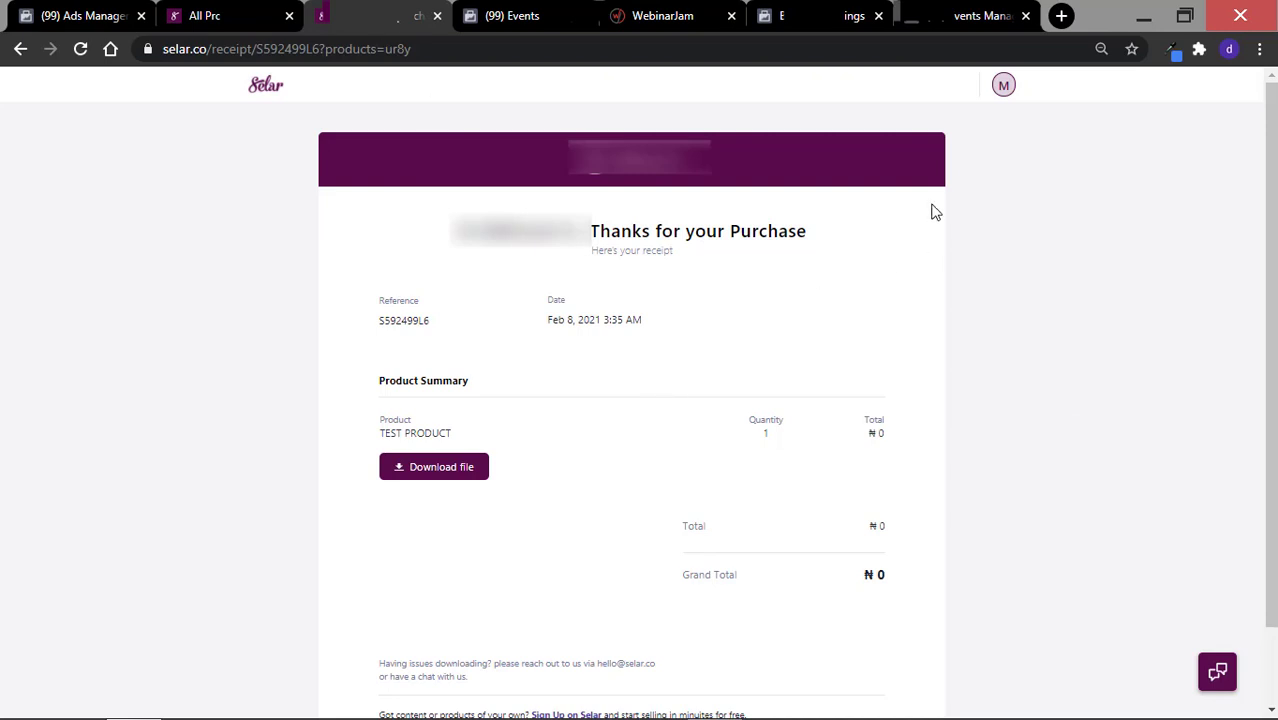
# - Reload Events Manager to confirm Test Pixel logged PageView through Purchase, then open a blank tab
pyautogui.click(944, 20)
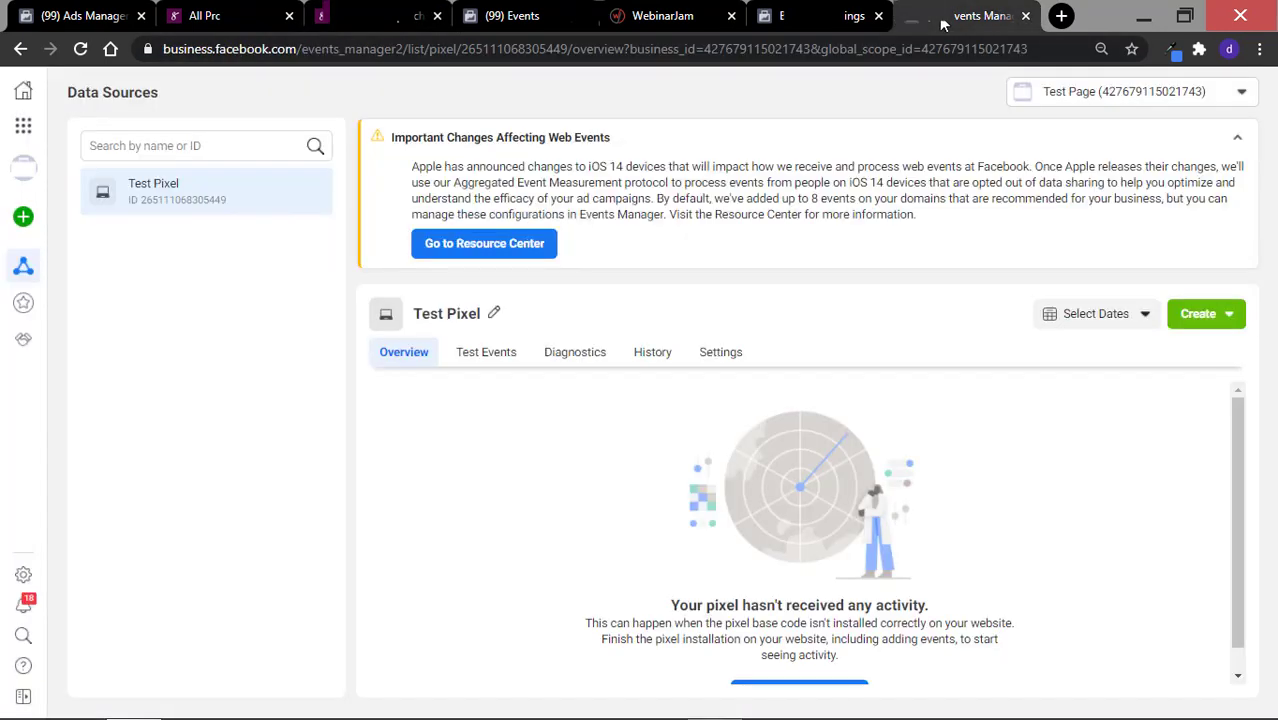
pyautogui.click(80, 48)
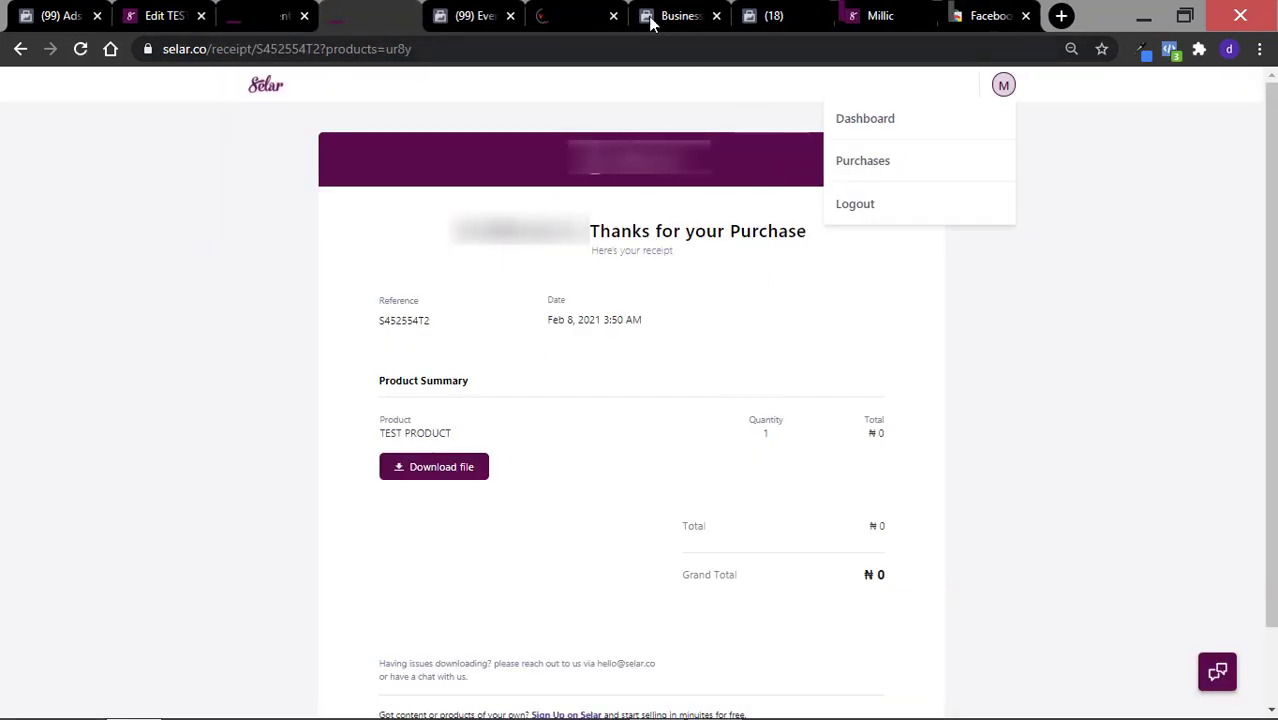
pyautogui.click(764, 26)
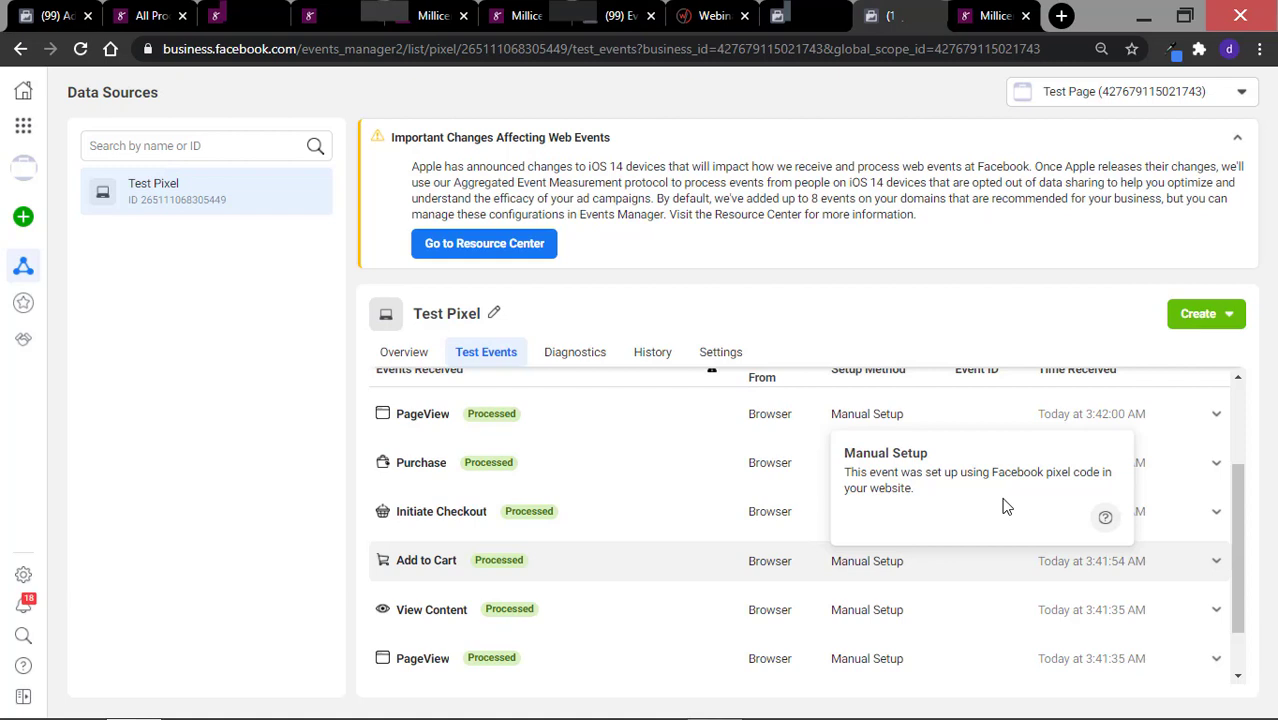
pyautogui.click(1060, 16)
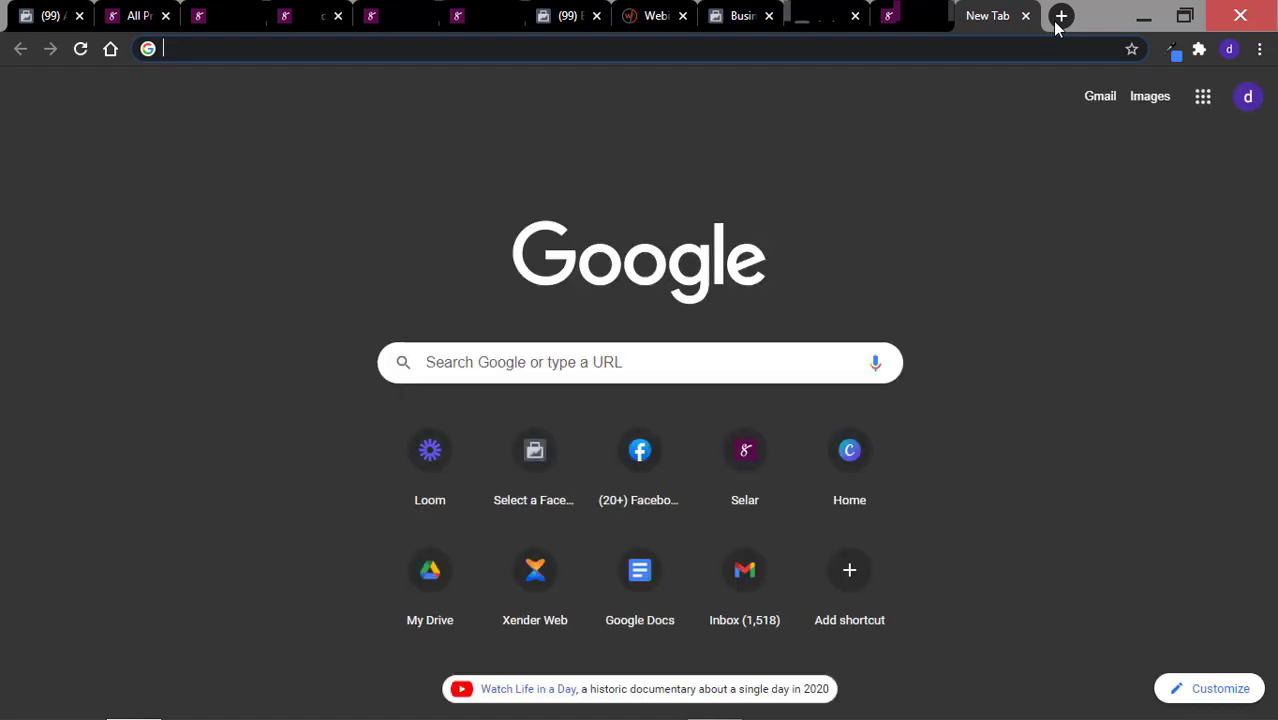
# - Search for Facebook Pixel Helper and add it to Chrome from the Web Store
pyautogui.click(735, 49)
pyautogui.press('Down')
pyautogui.press('Return')
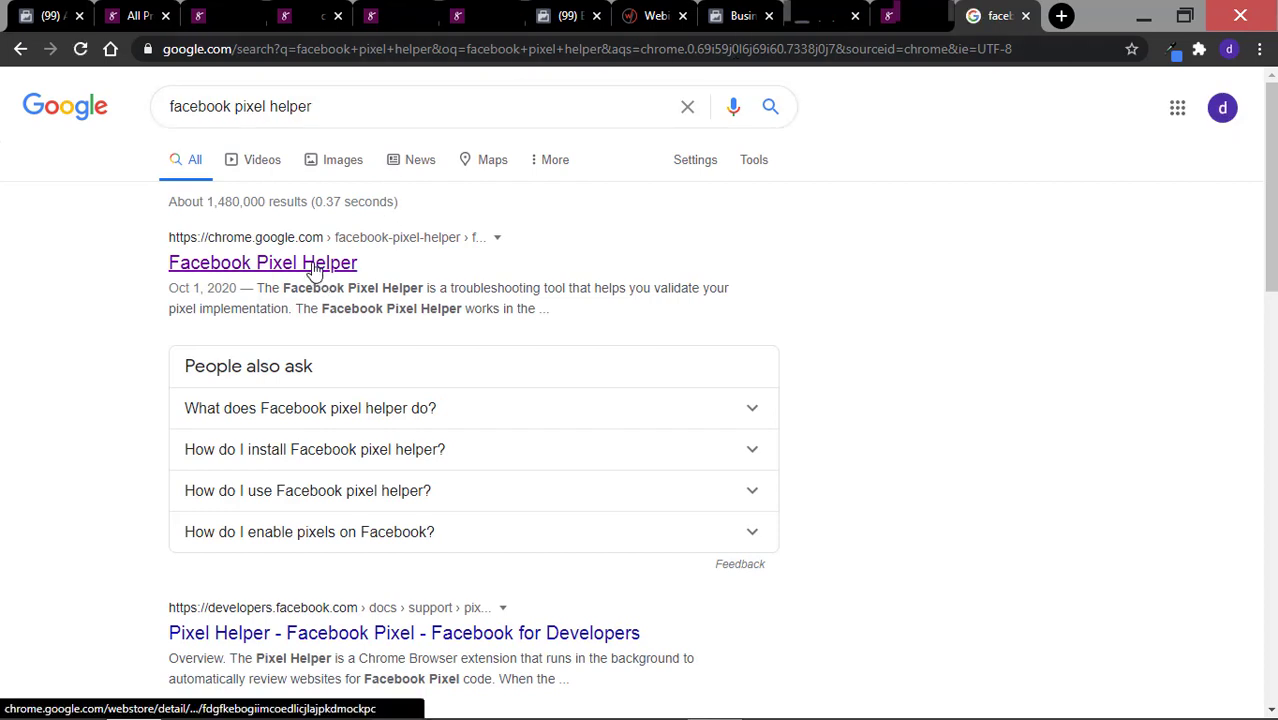
pyautogui.click(314, 266)
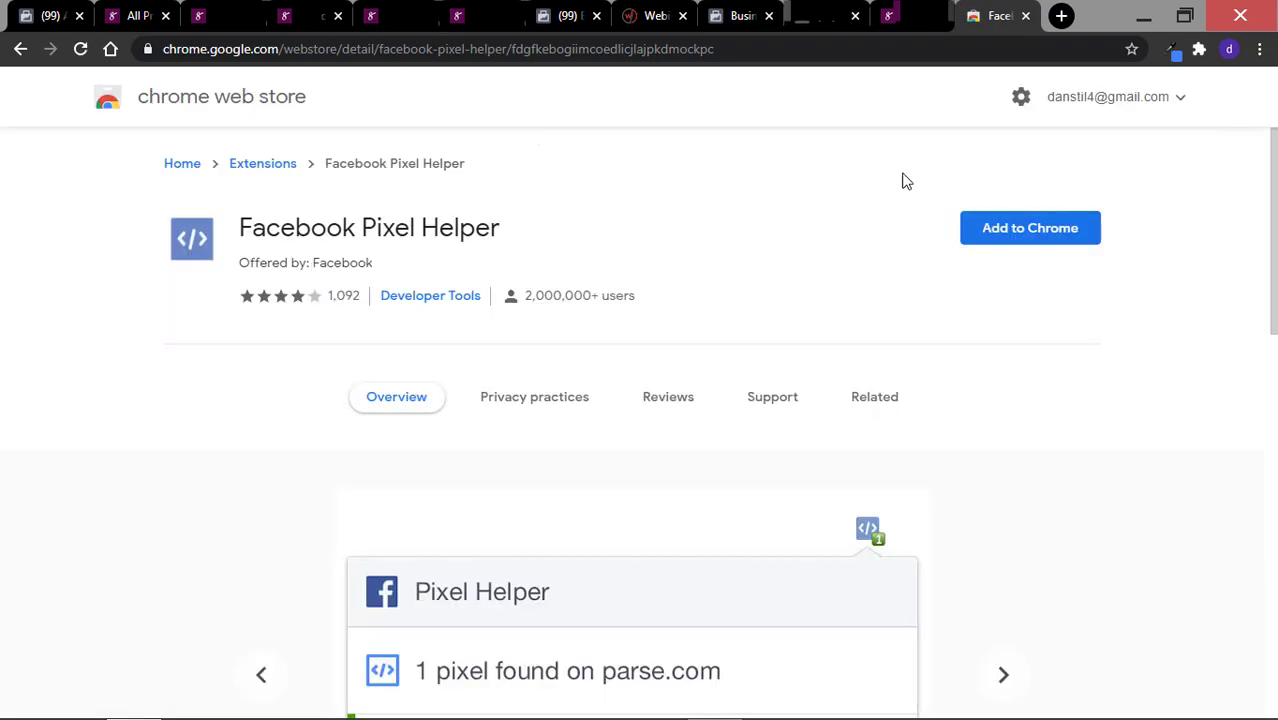
pyautogui.click(1037, 242)
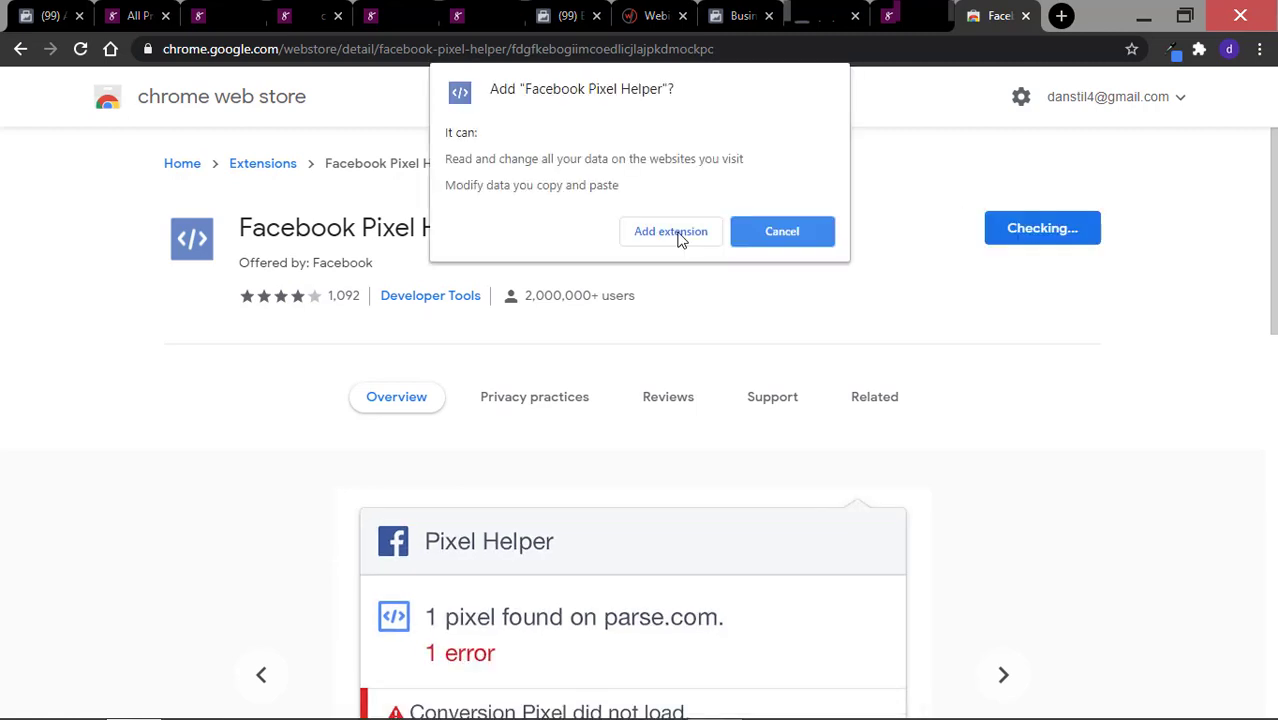
pyautogui.click(678, 234)
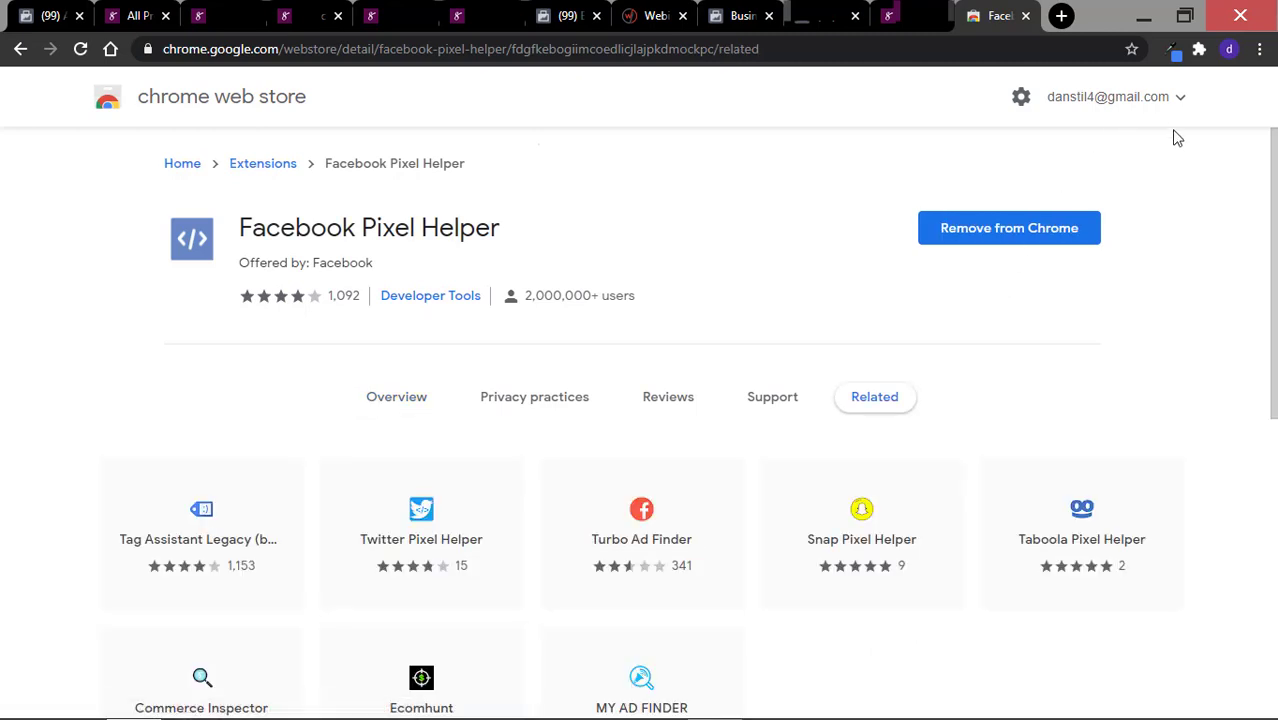
# - Pin Facebook Pixel Helper to the Chrome toolbar
pyautogui.click(1200, 49)
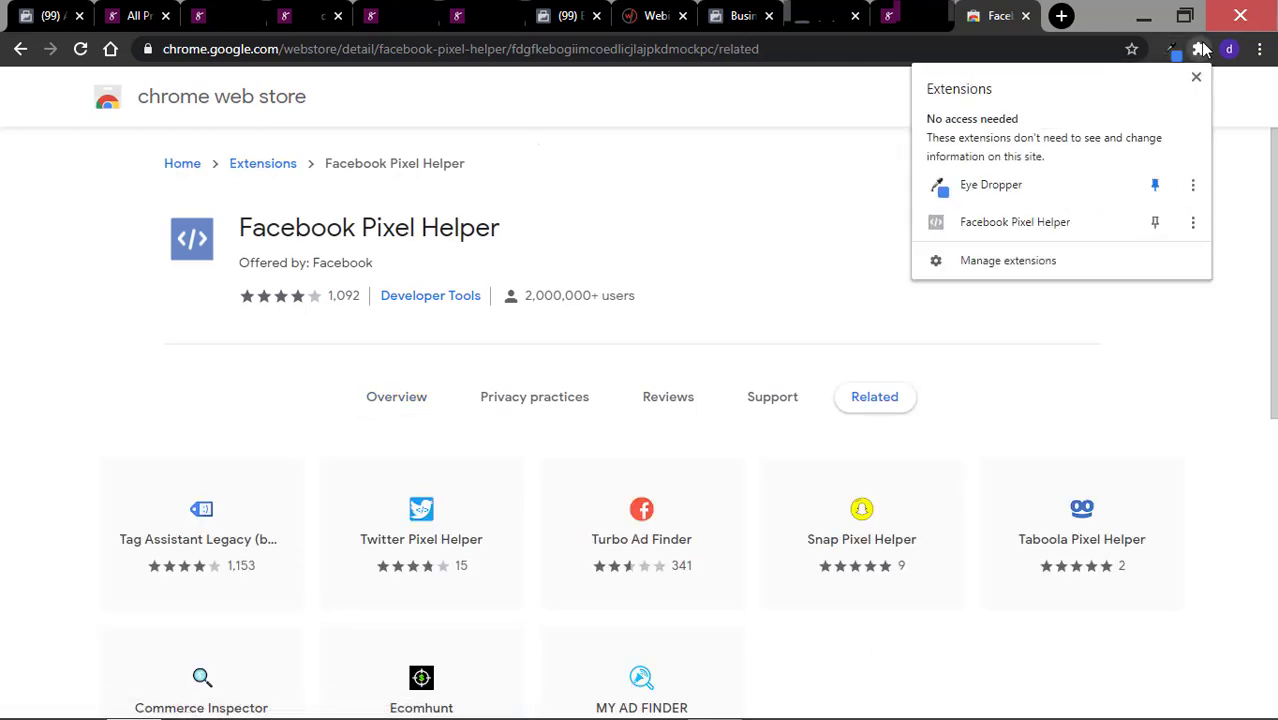
pyautogui.click(1152, 226)
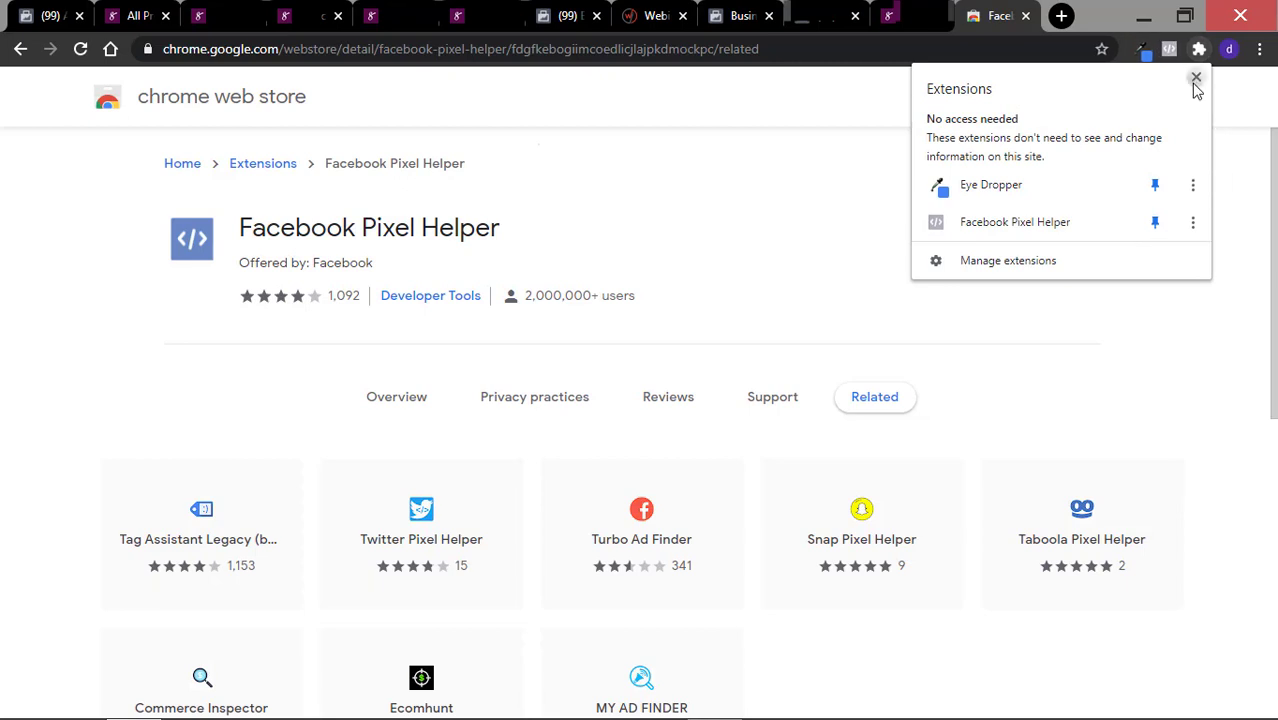
pyautogui.click(1194, 80)
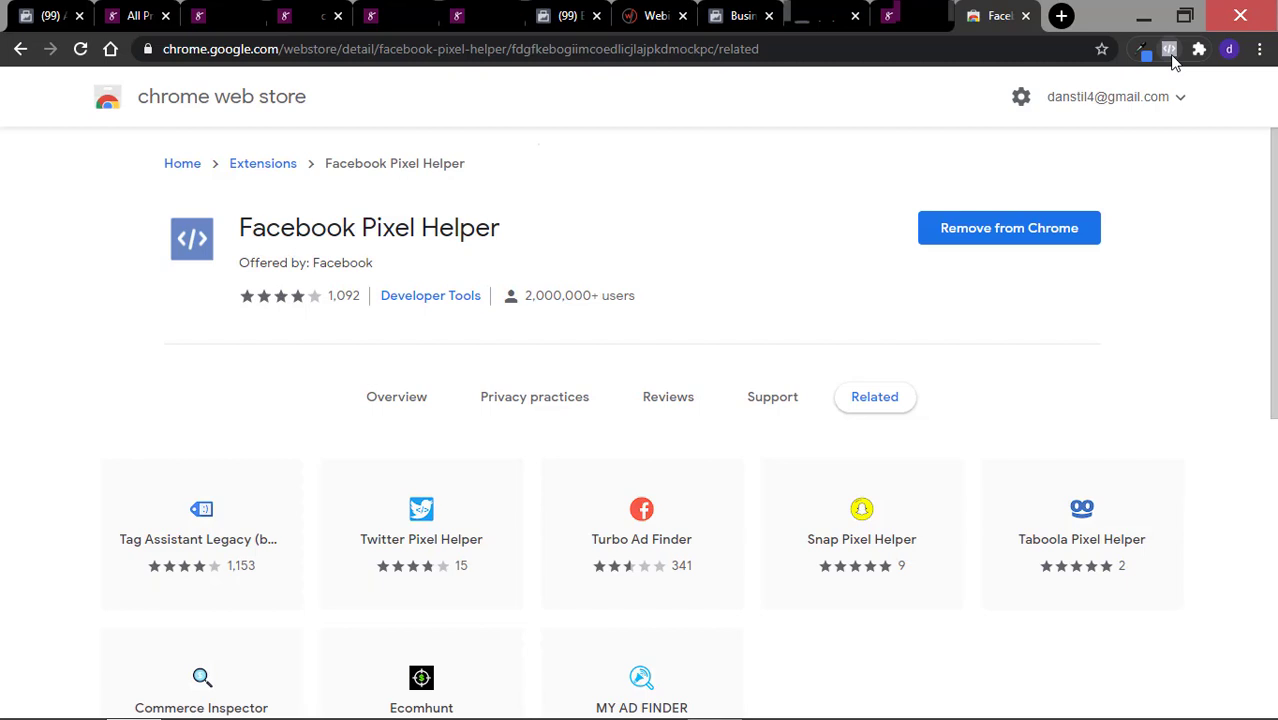
# - Reload the Selar store tab and check that Pixel Helper detects Test Pixel's PageView
pyautogui.hotkey('ctrl', 'shift', 'Tab')
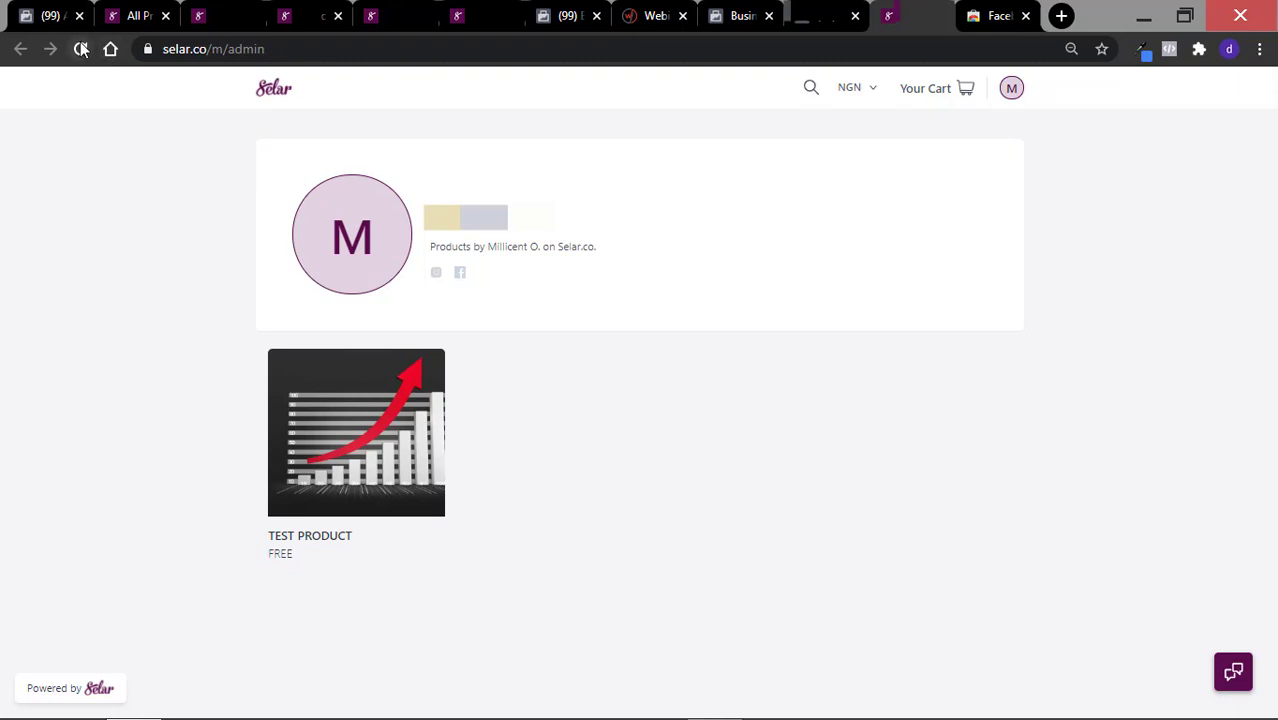
pyautogui.click(82, 49)
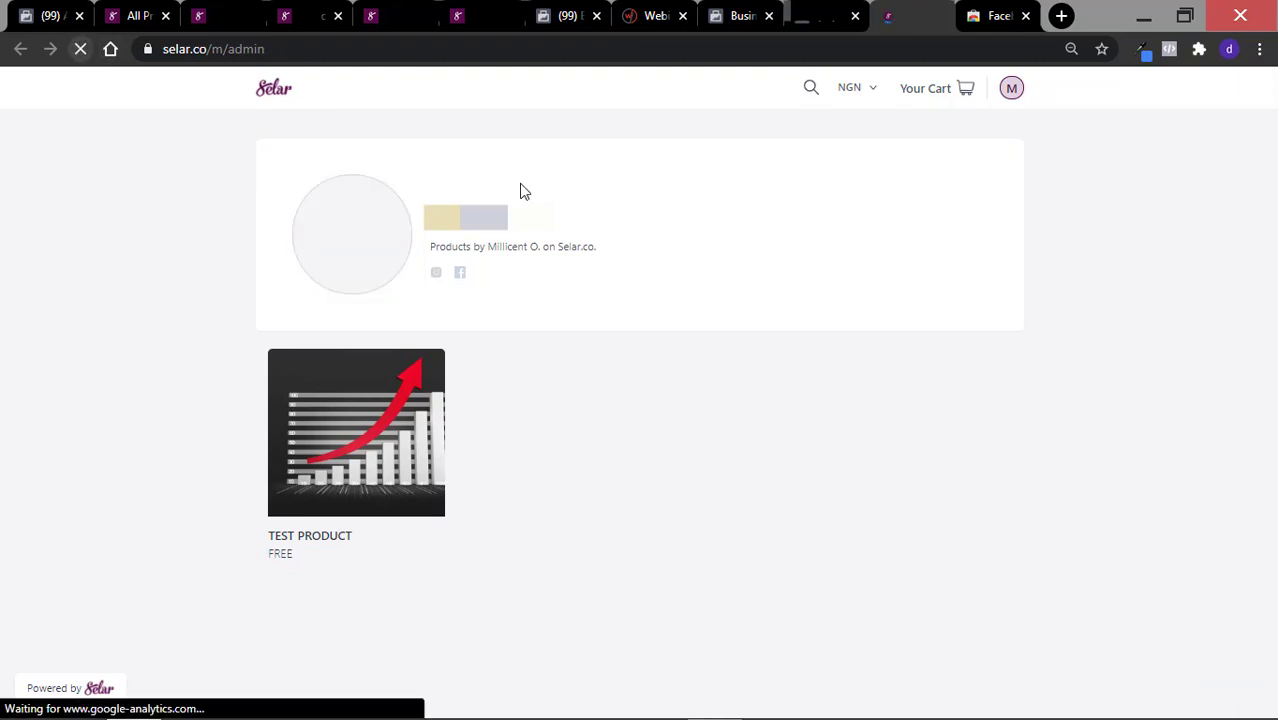
pyautogui.click(1170, 50)
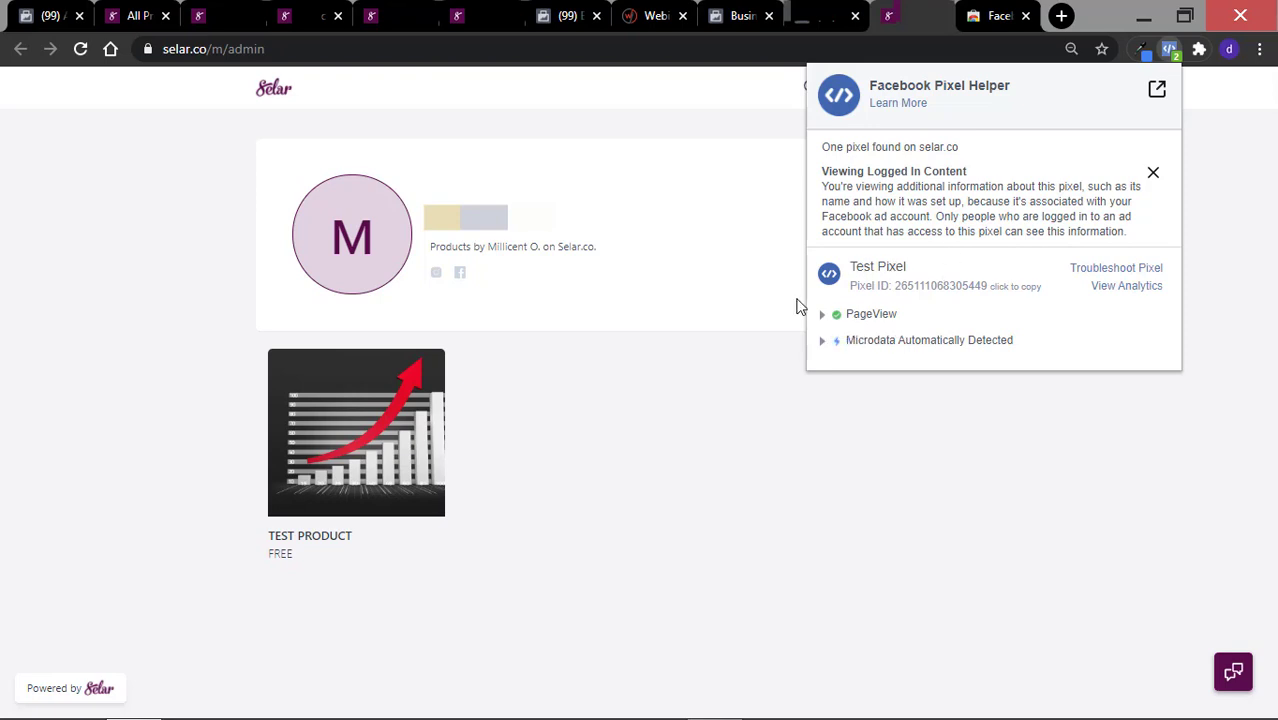
pyautogui.click(1222, 208)
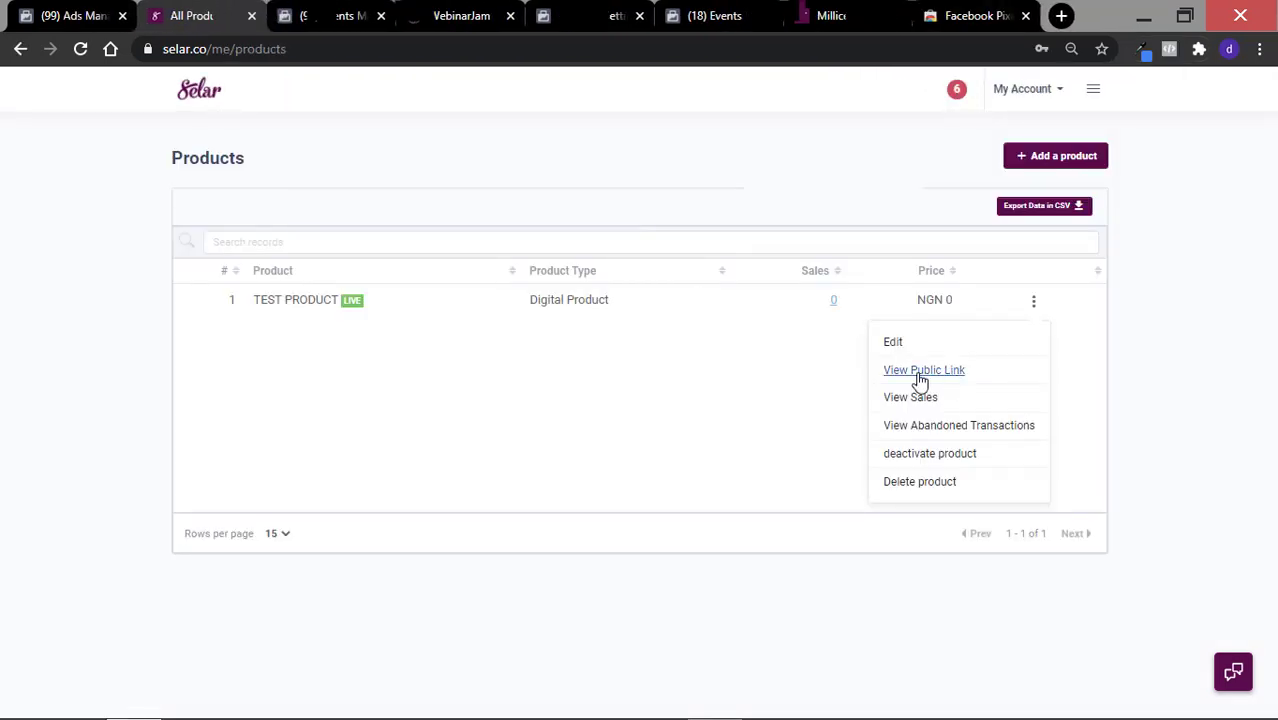
# - Open TEST PRODUCT's public page and confirm Pixel Helper shows the ViewContent event
pyautogui.click(919, 371)
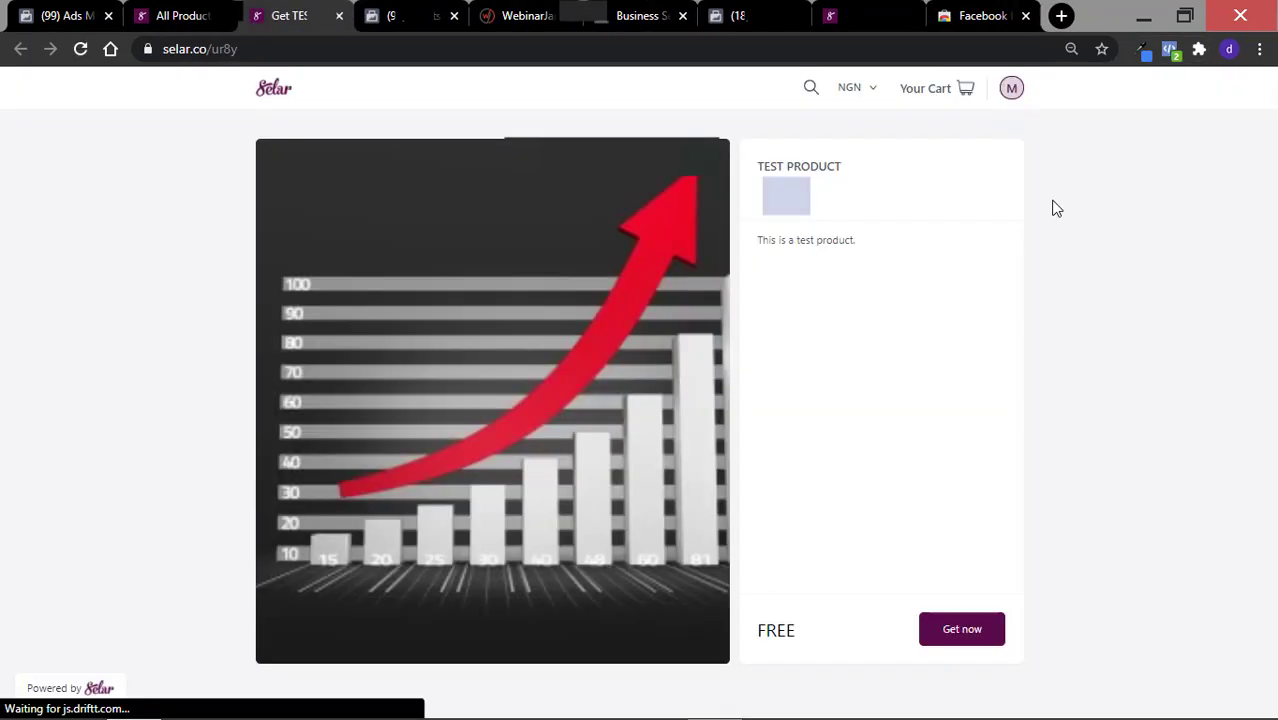
pyautogui.click(1169, 50)
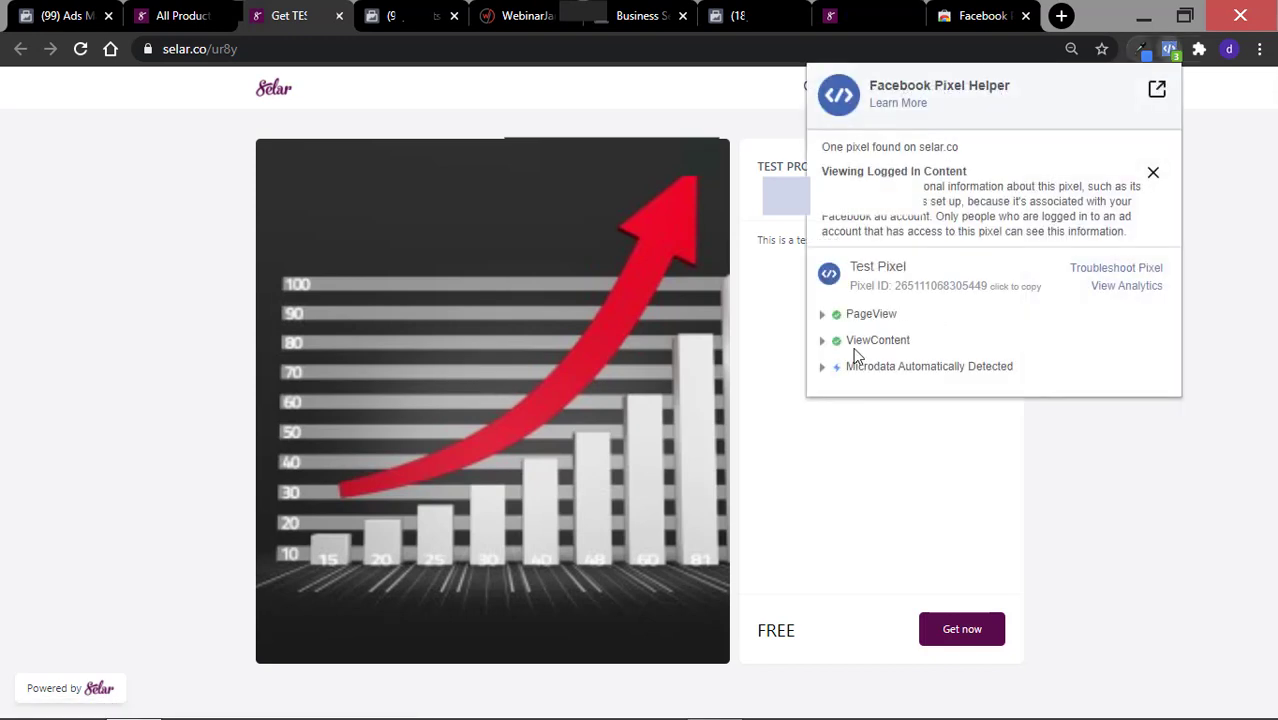
pyautogui.click(1215, 282)
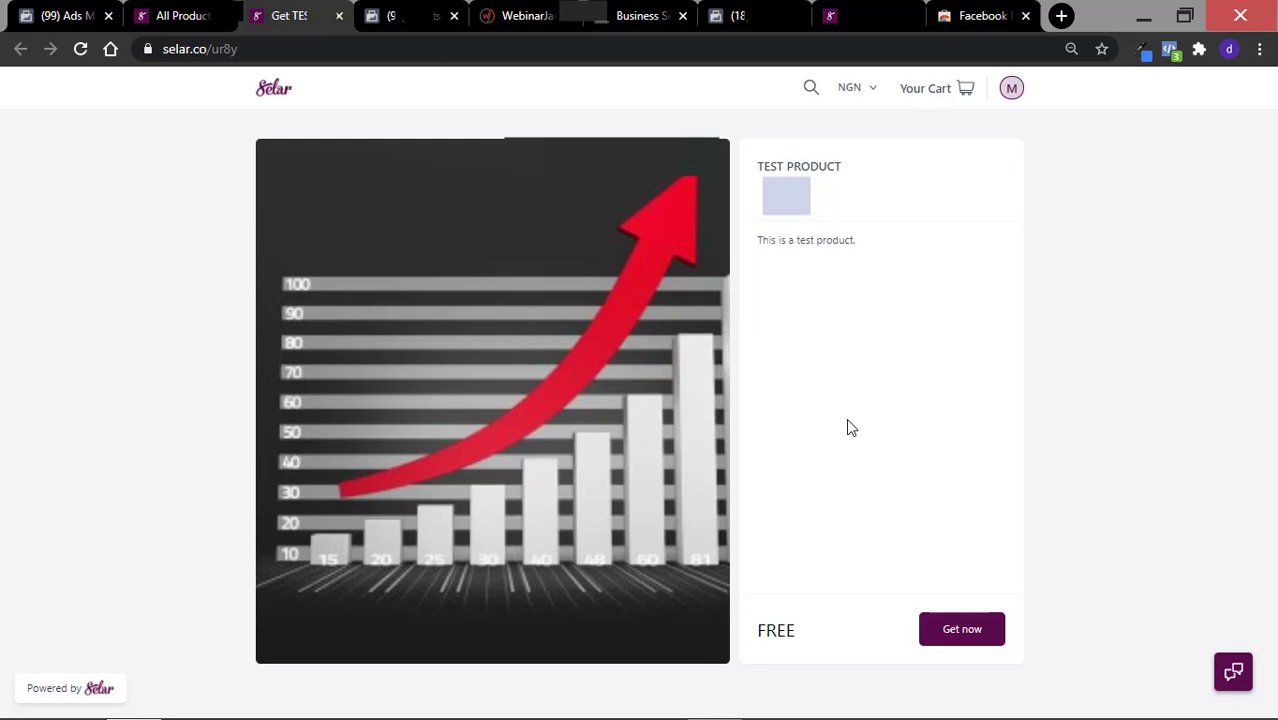
# - Add the free TEST PRODUCT to cart, verify AddToCart fires, and complete checkout
pyautogui.click(962, 629)
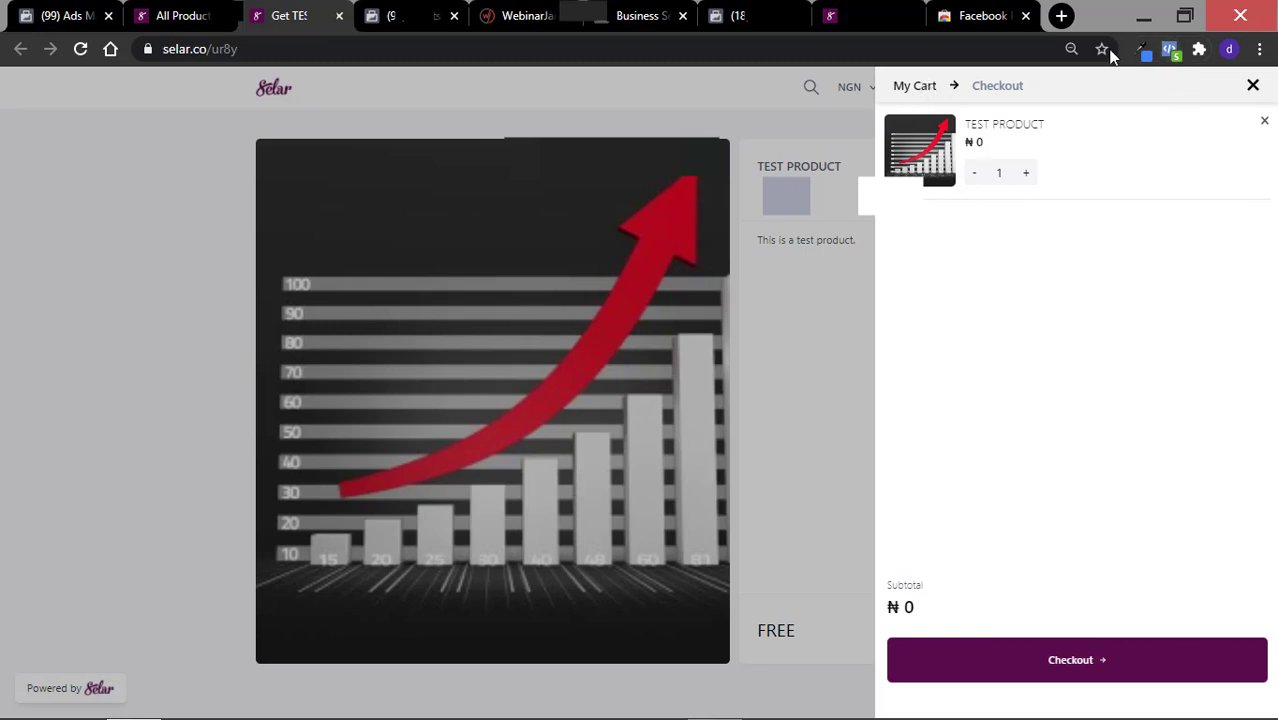
pyautogui.click(1170, 49)
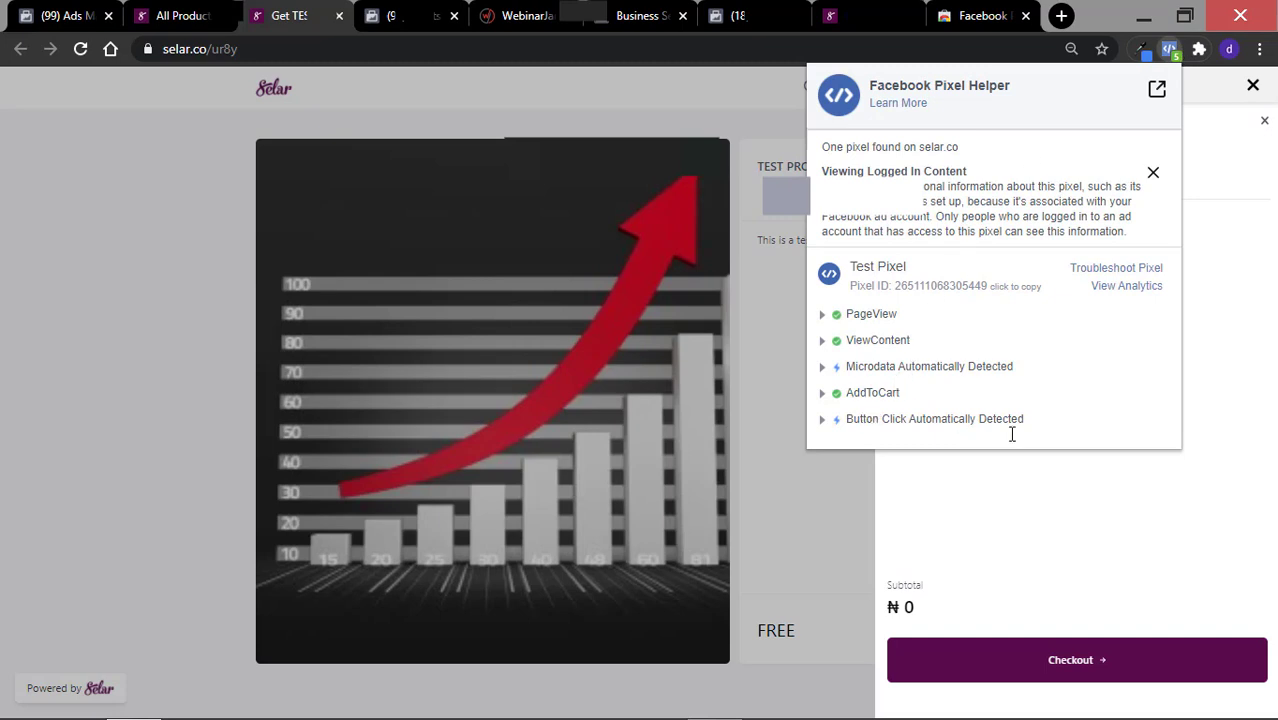
pyautogui.click(1113, 533)
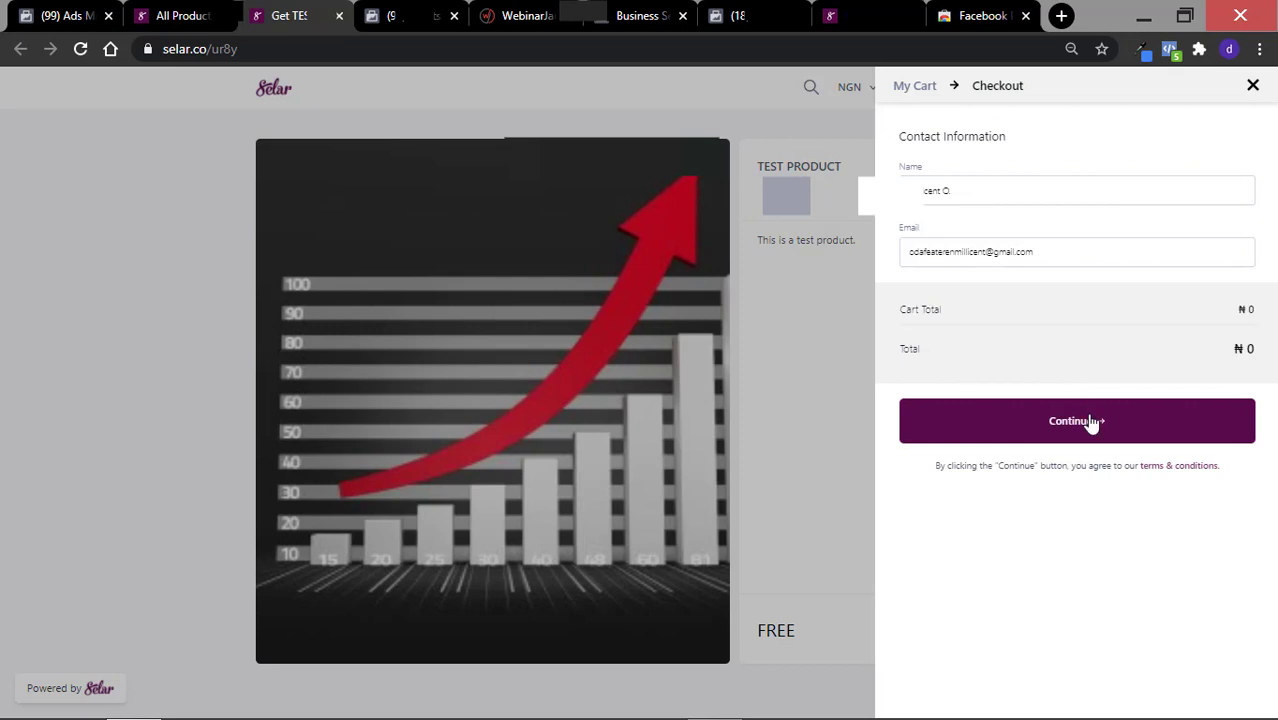
pyautogui.click(1091, 421)
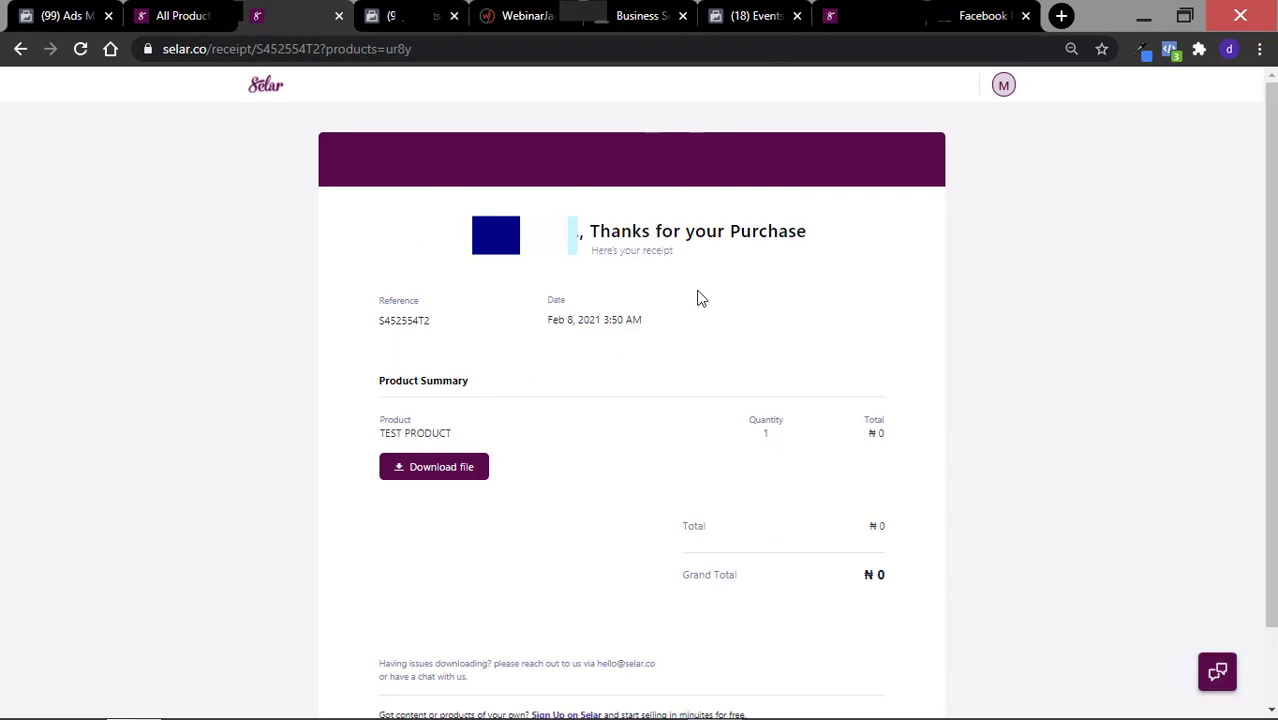
# - Verify Pixel Helper shows Test Pixel's Purchase event on the ₦0 receipt page
pyautogui.click(1170, 50)
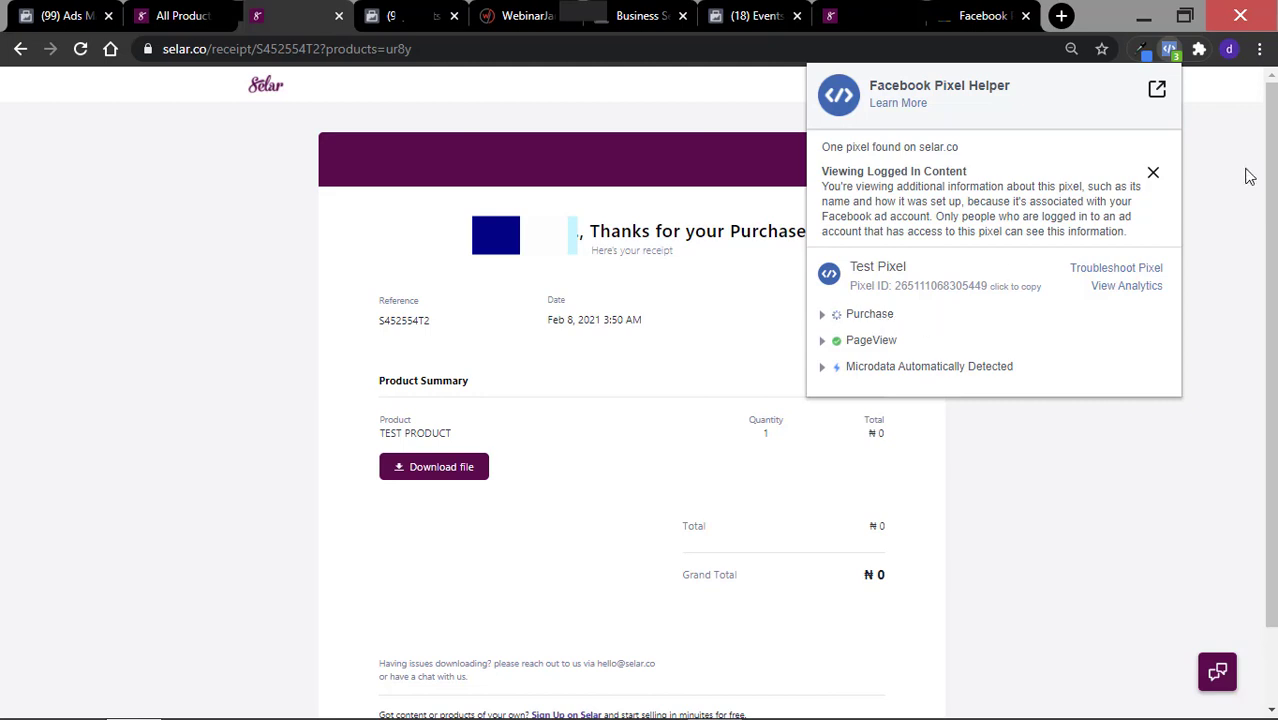
pyautogui.click(688, 387)
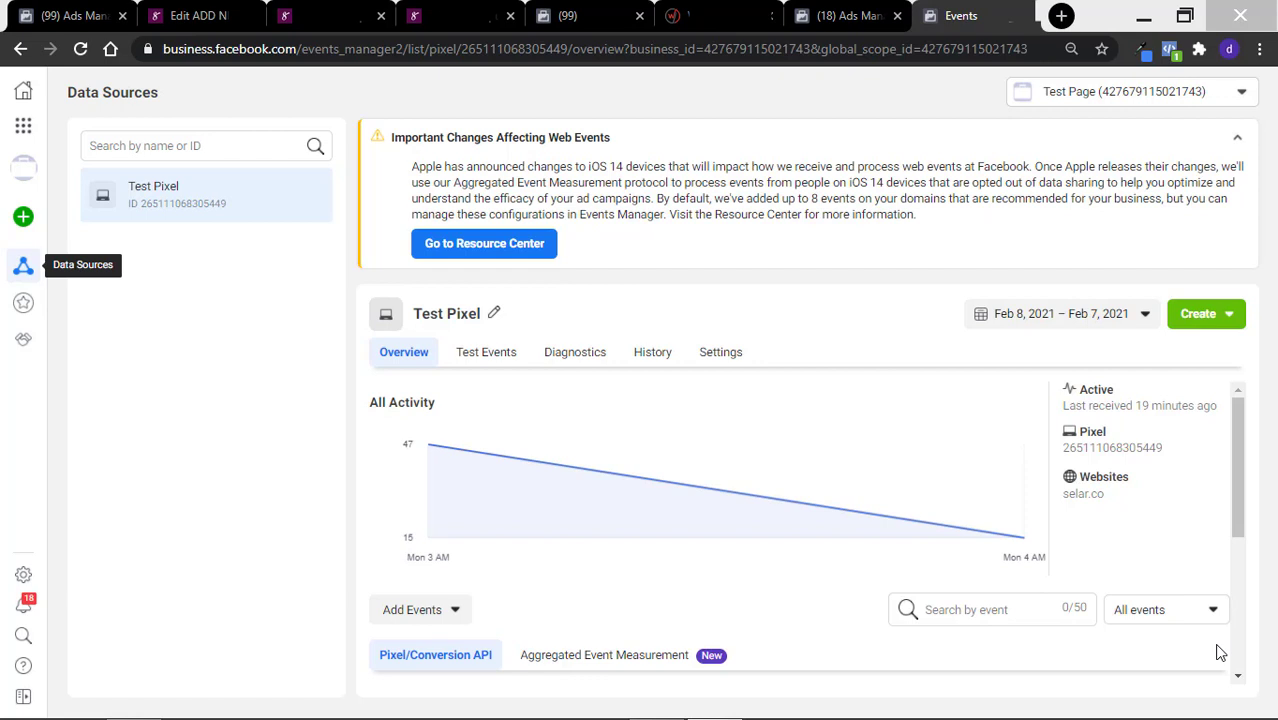
# - In Business Settings > Data Sources > Pixels, add Test Account as Test Pixel's connected ad account
pyautogui.click(24, 127)
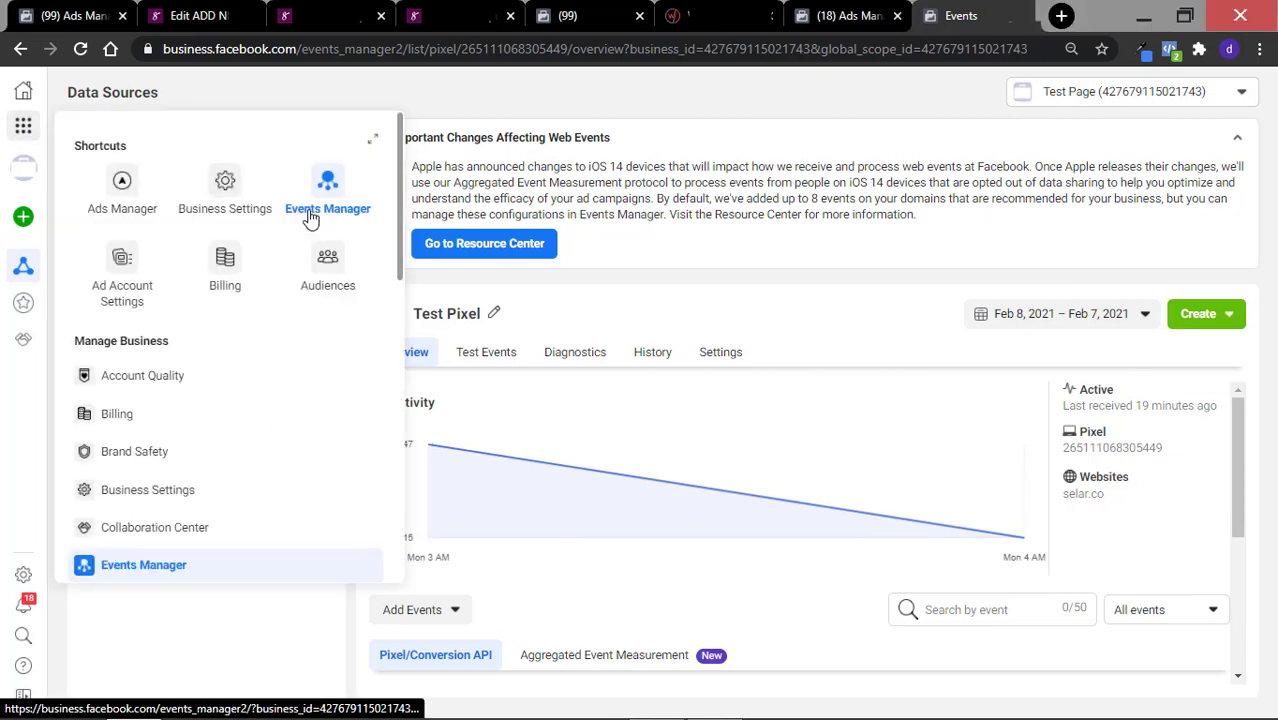
pyautogui.click(232, 185)
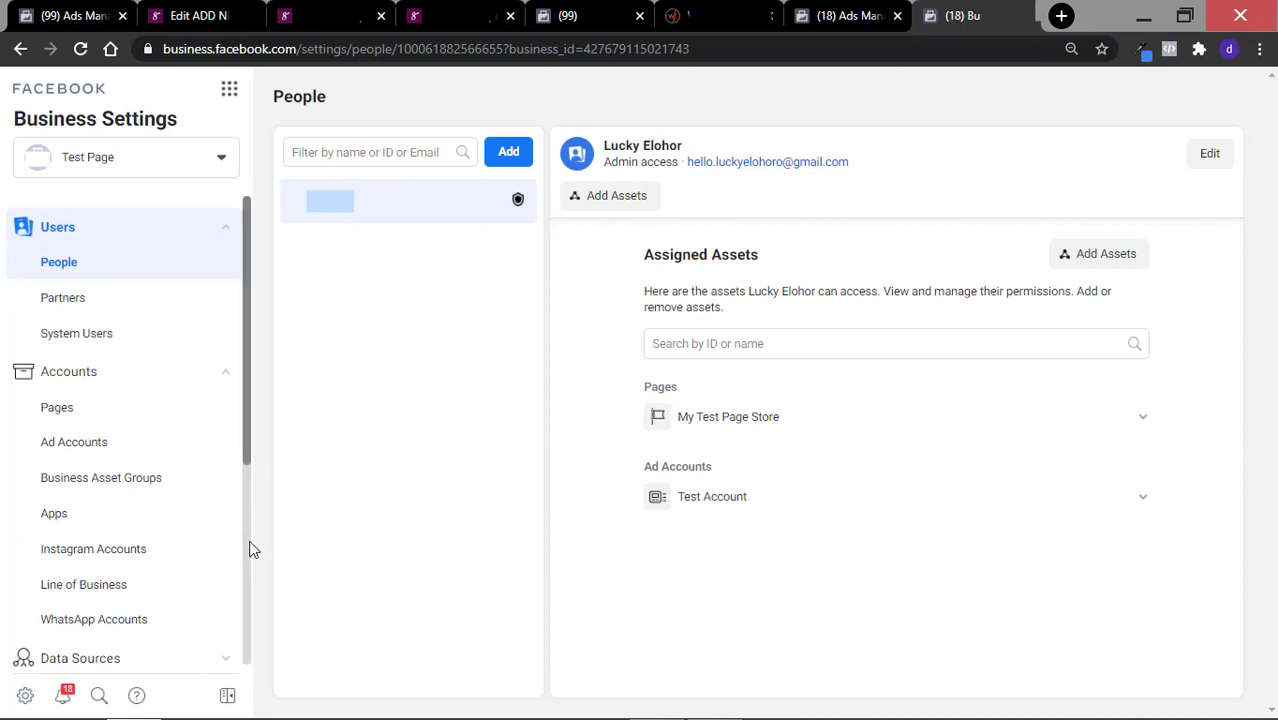
pyautogui.scroll(-4, 252, 549)
pyautogui.click(112, 318)
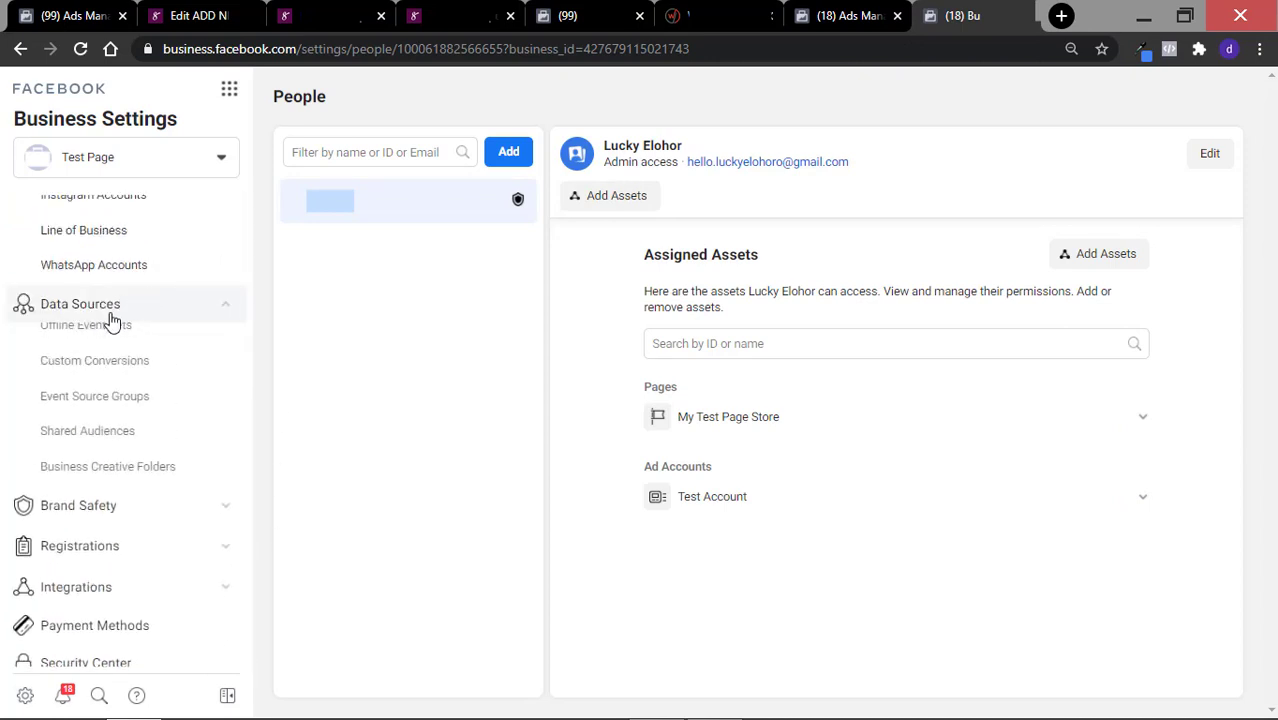
pyautogui.click(77, 386)
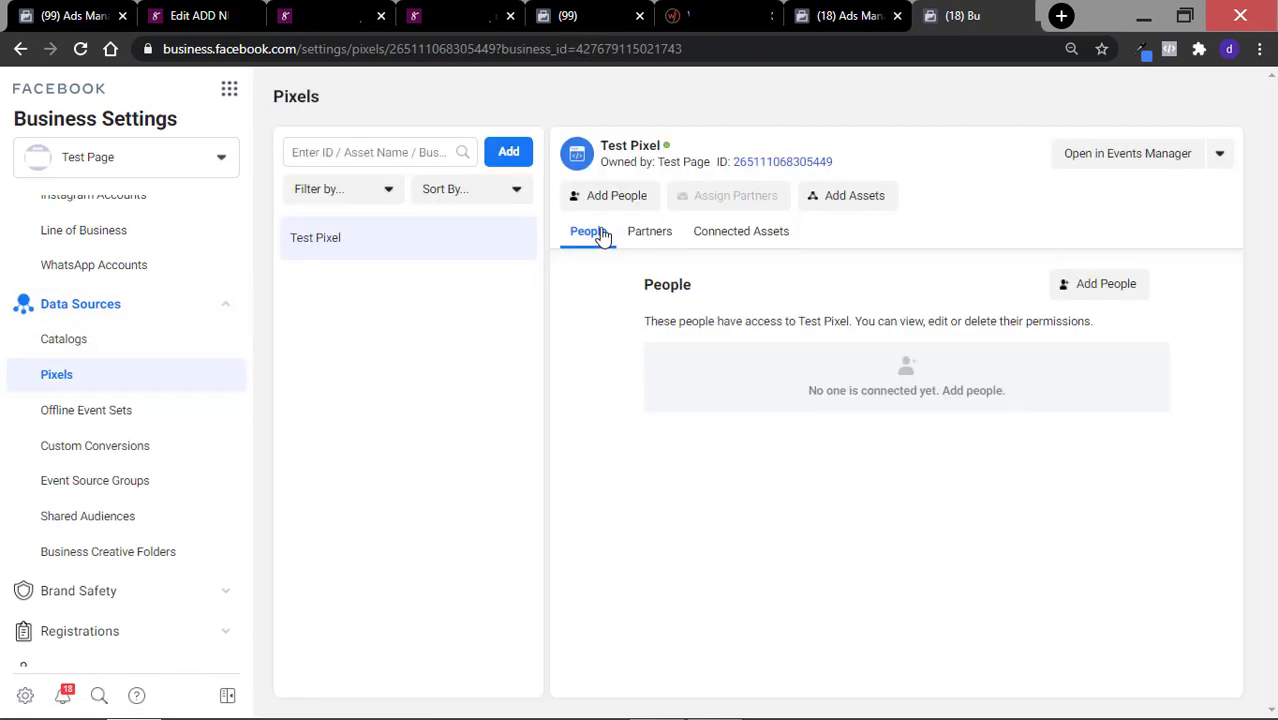
pyautogui.click(762, 238)
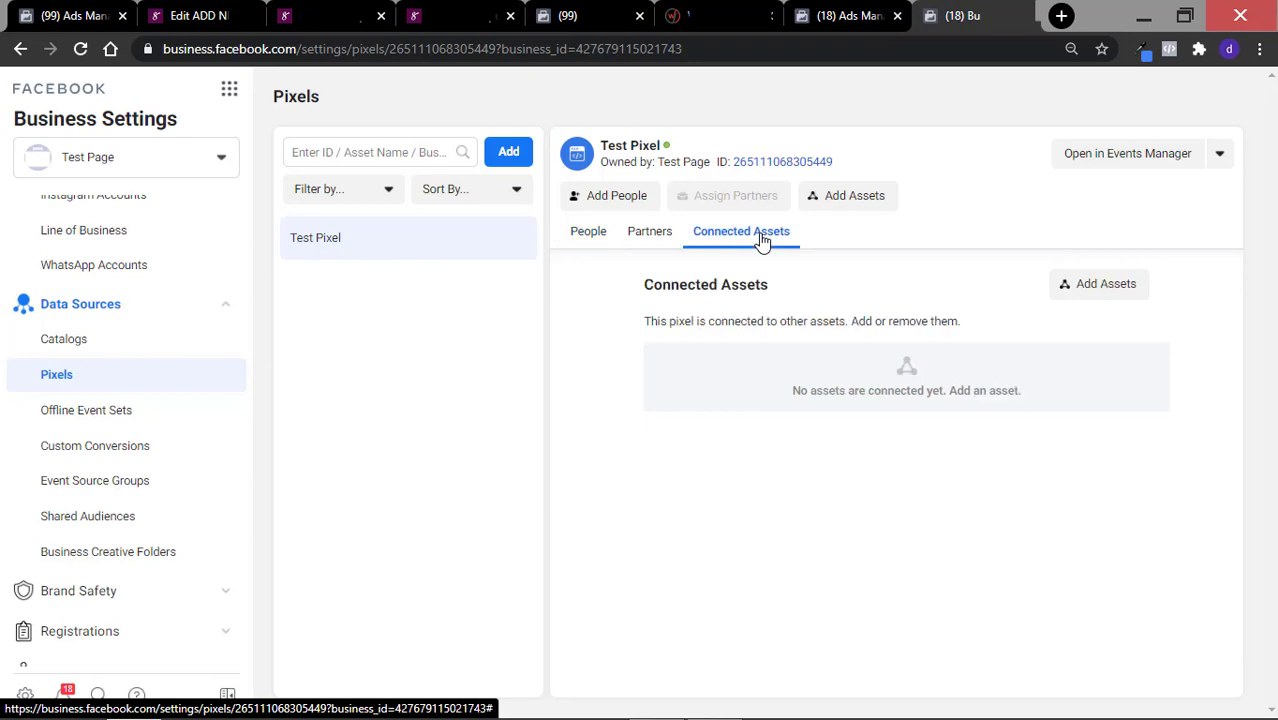
pyautogui.click(1075, 286)
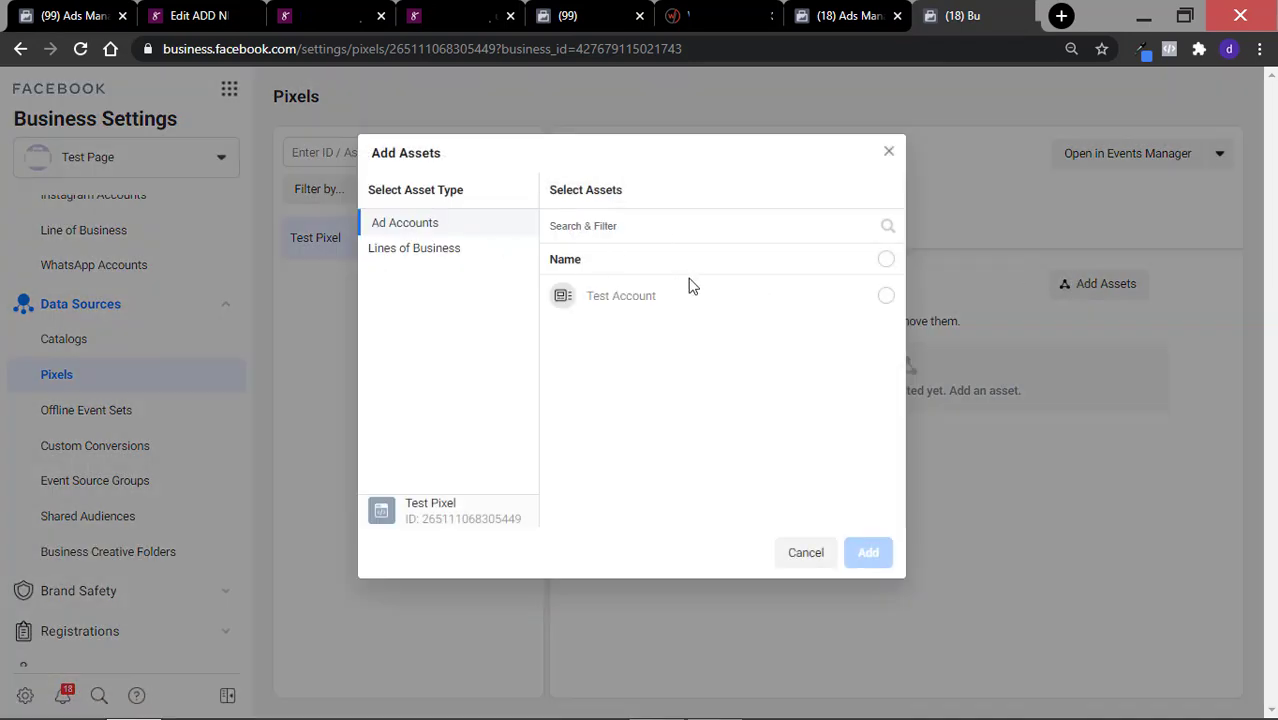
pyautogui.click(886, 297)
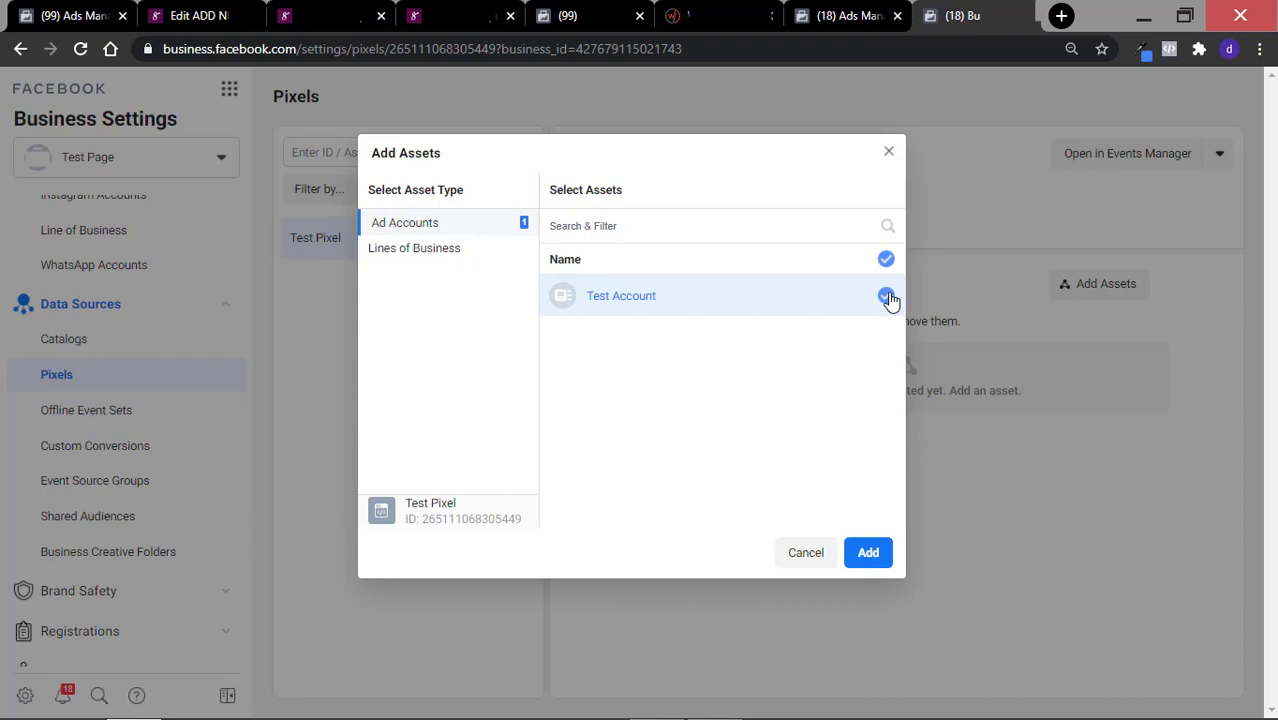
pyautogui.click(868, 553)
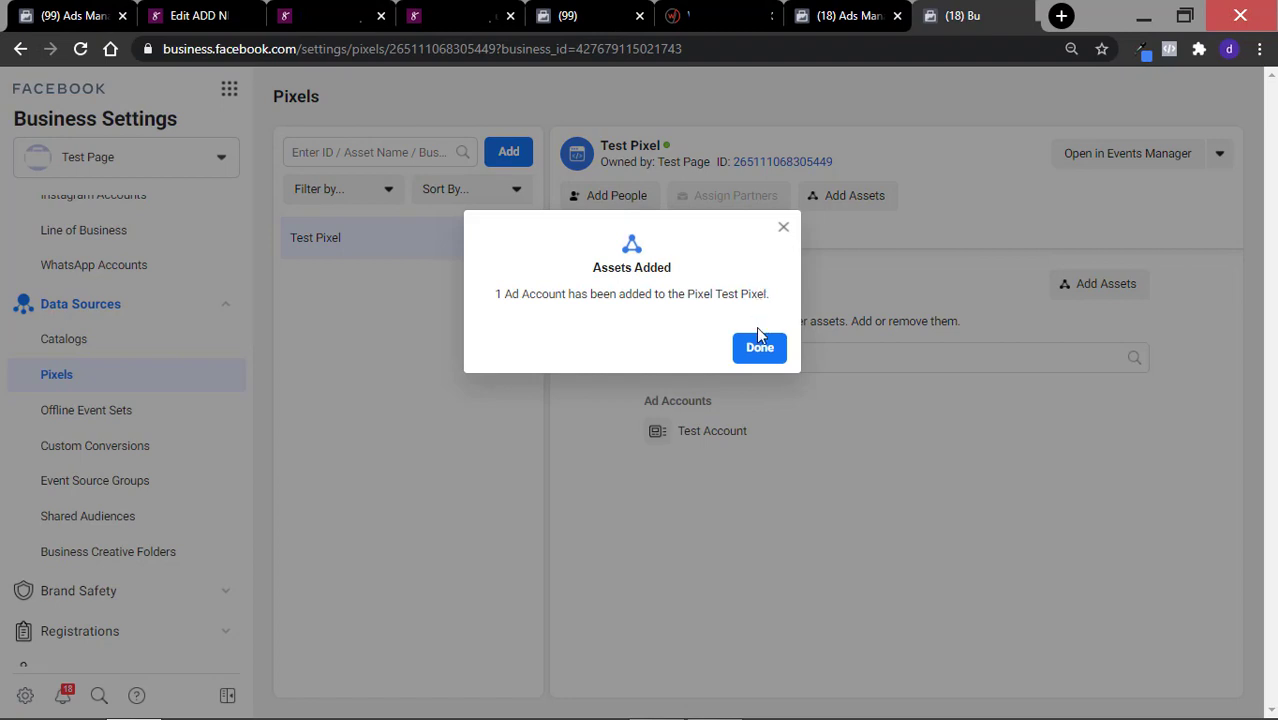
pyautogui.click(759, 348)
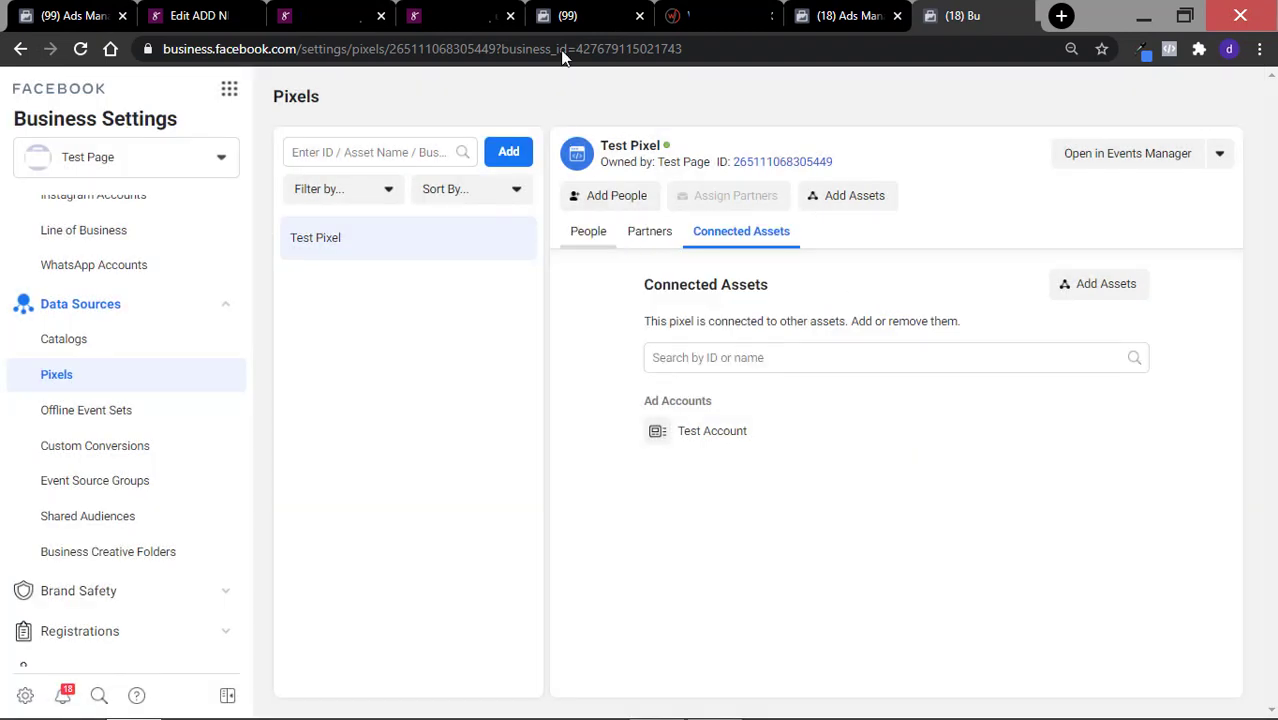
# - Check the ad set's Conversion Event list shows Add to Cart, Initiate Checkout, Purchase, View Content as active
pyautogui.click(835, 15)
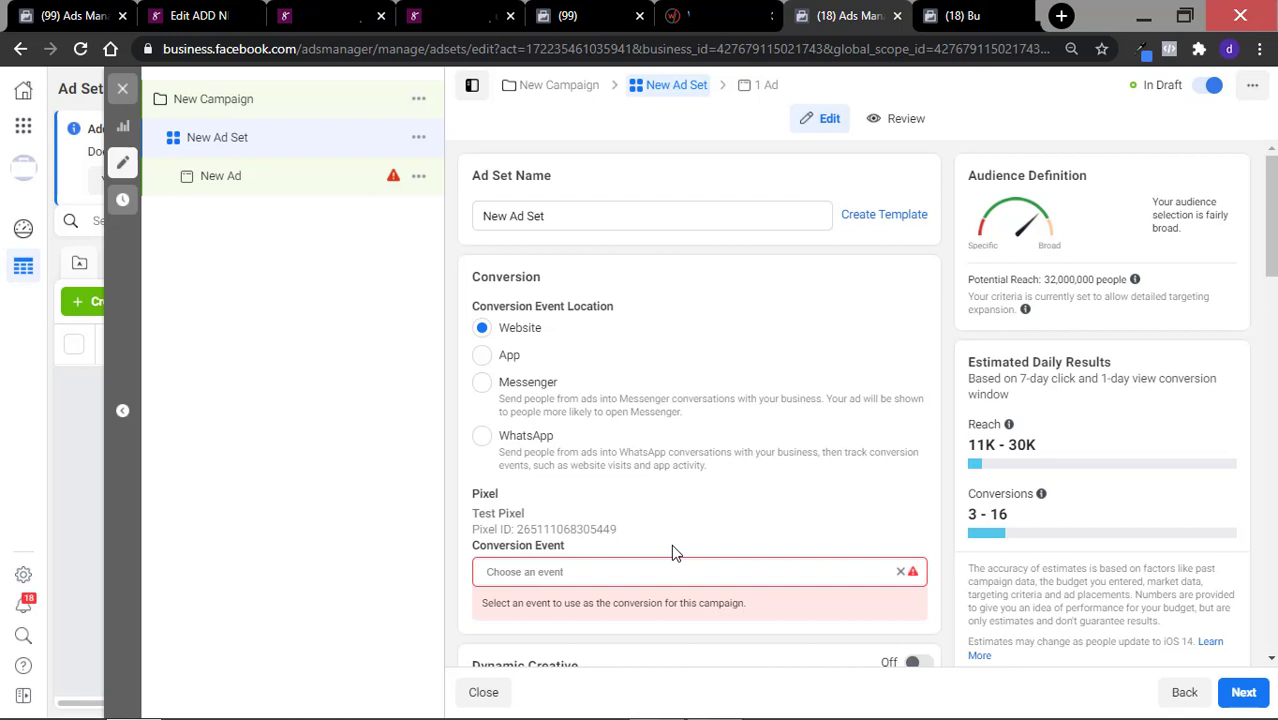
pyautogui.scroll(-2, 671, 546)
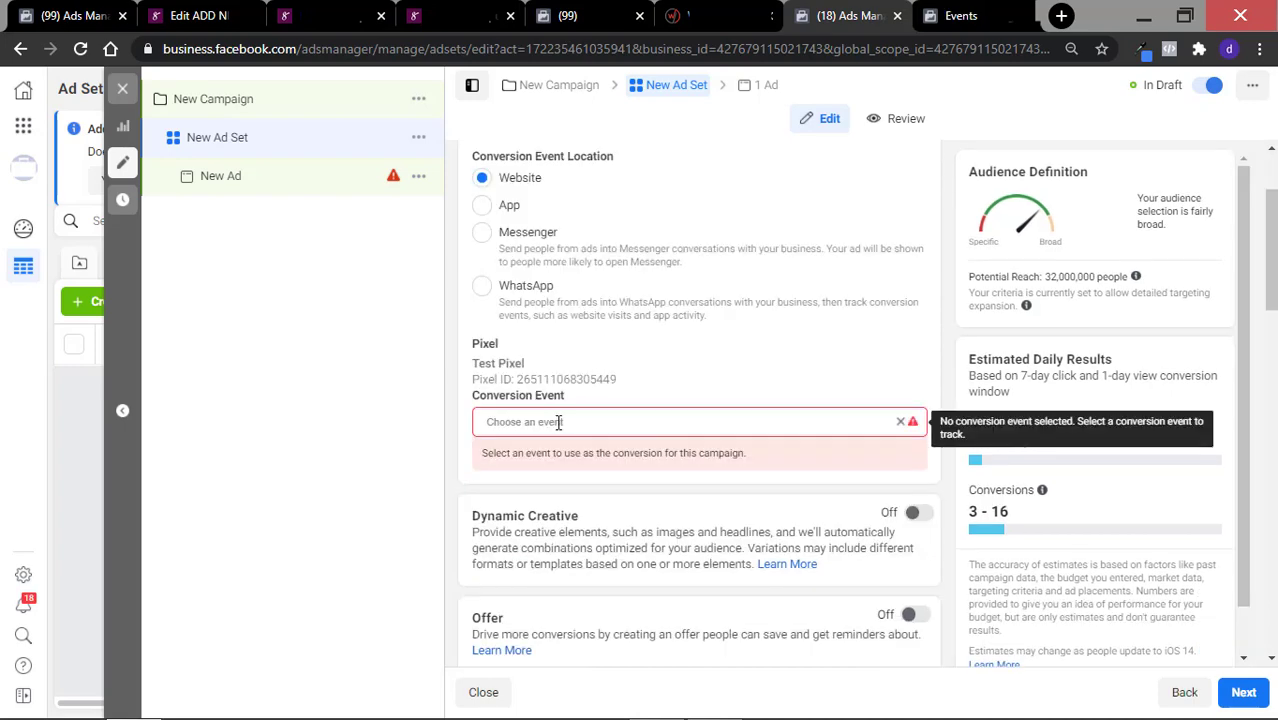
pyautogui.click(557, 420)
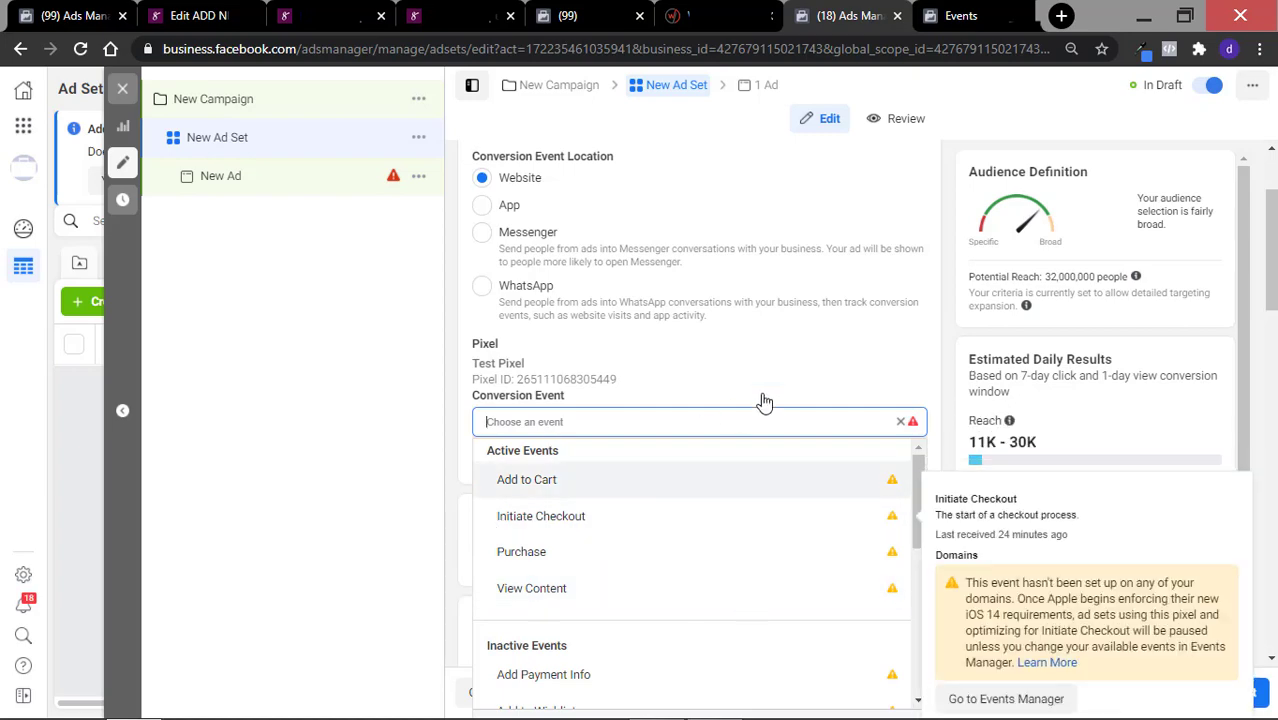
pyautogui.click(793, 382)
pyautogui.click(840, 421)
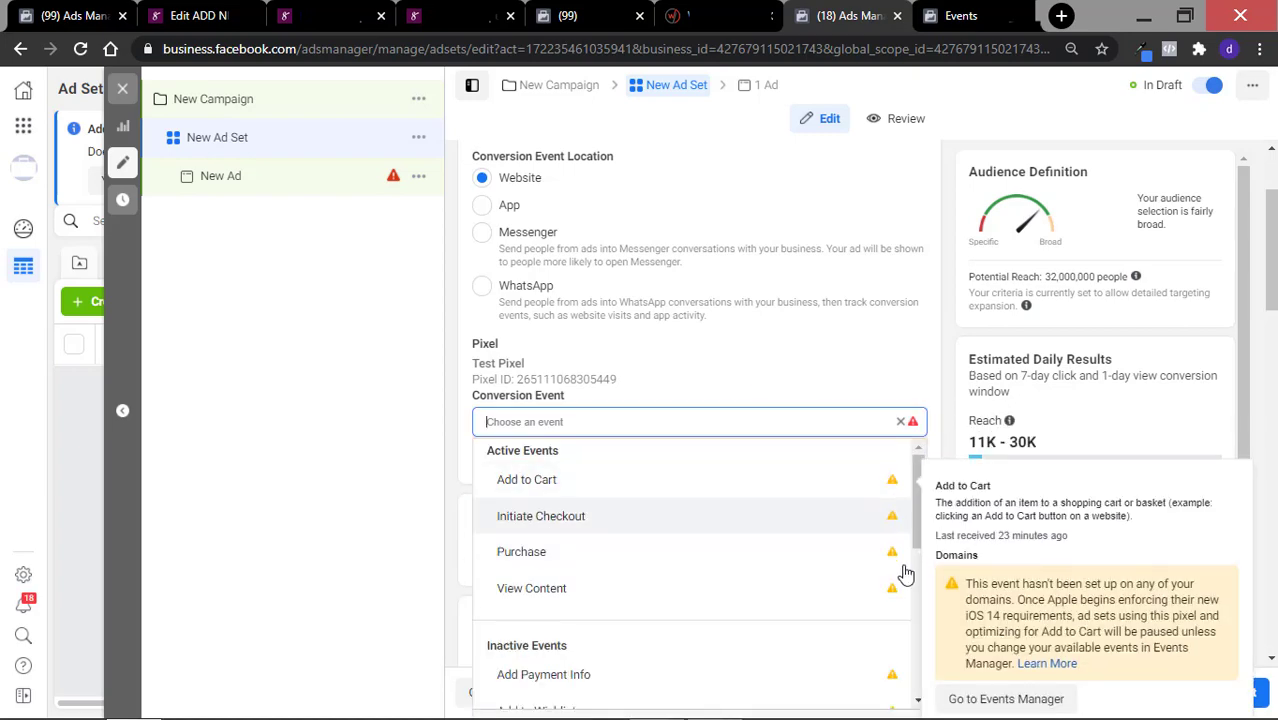